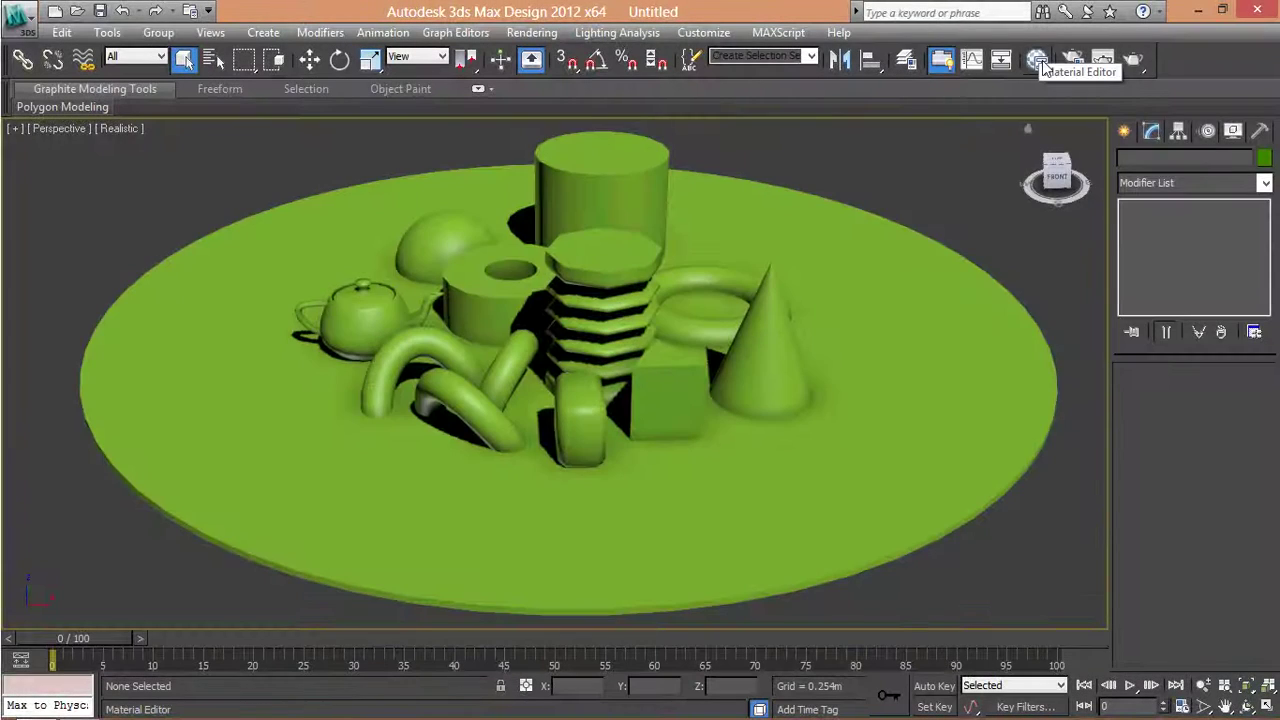
# Open the Slate Material Editor maximized with Standard materials Material #27 and #28 side by side.
pyautogui.click(1038, 60)
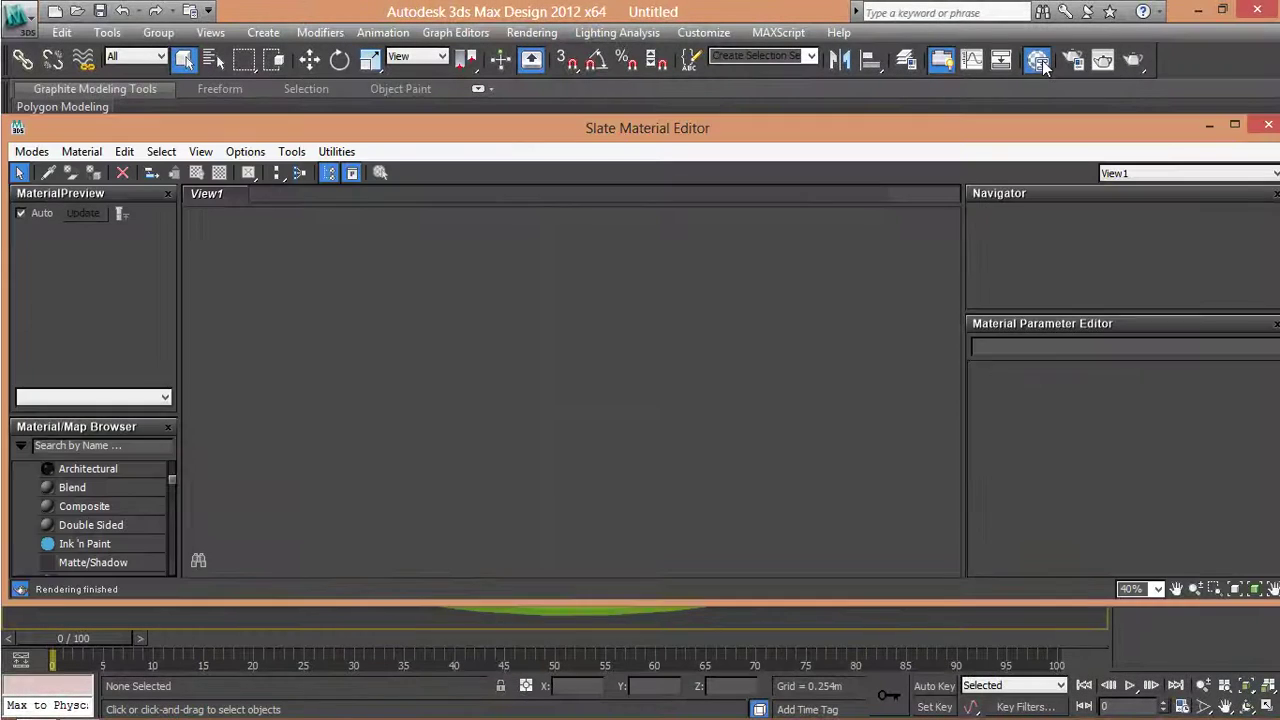
pyautogui.click(1240, 123)
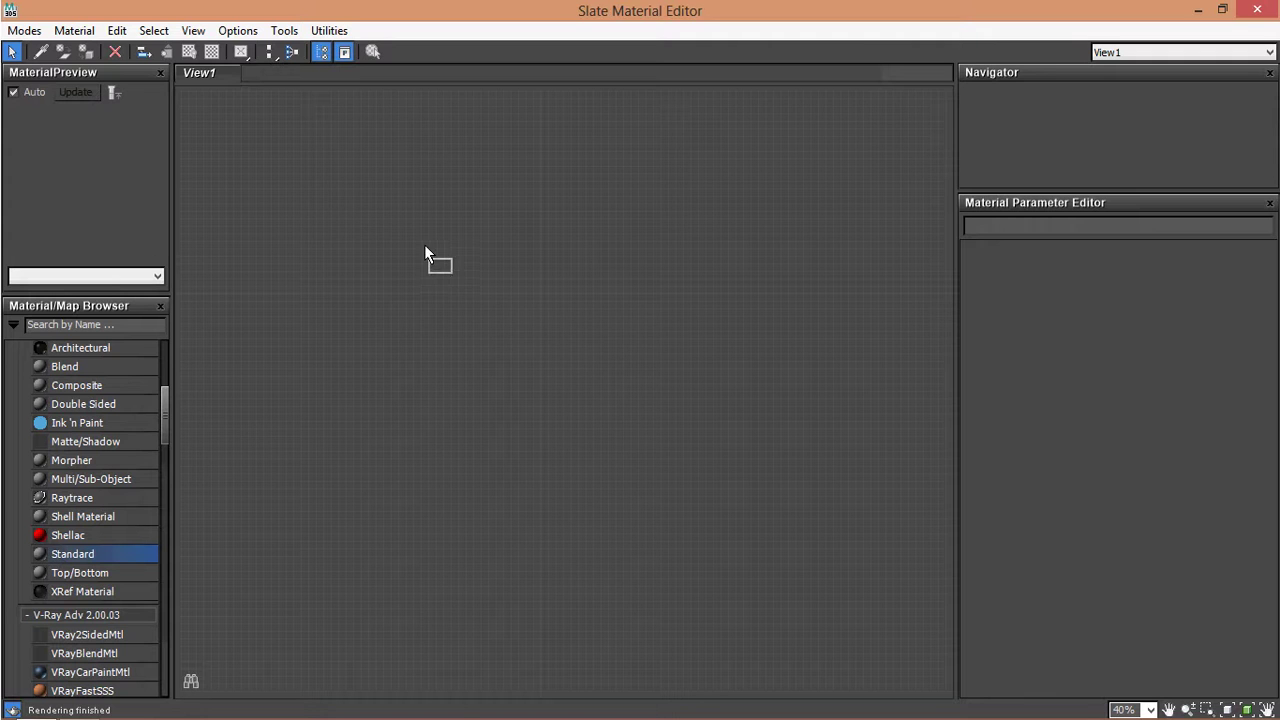
pyautogui.moveTo(425, 247); pyautogui.dragTo(425, 247)
pyautogui.moveTo(37, 553); pyautogui.dragTo(501, 240)
pyautogui.scroll(10, 484, 320)
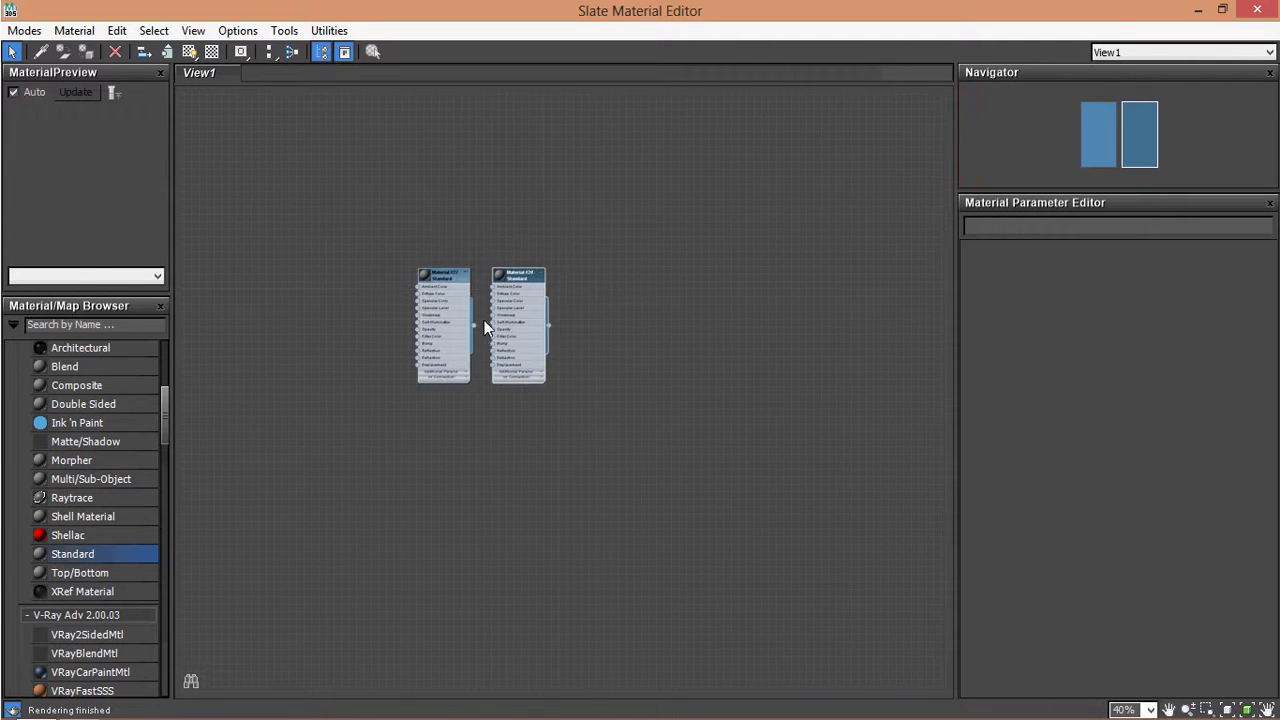
pyautogui.moveTo(451, 250); pyautogui.dragTo(544, 360, button='middle')
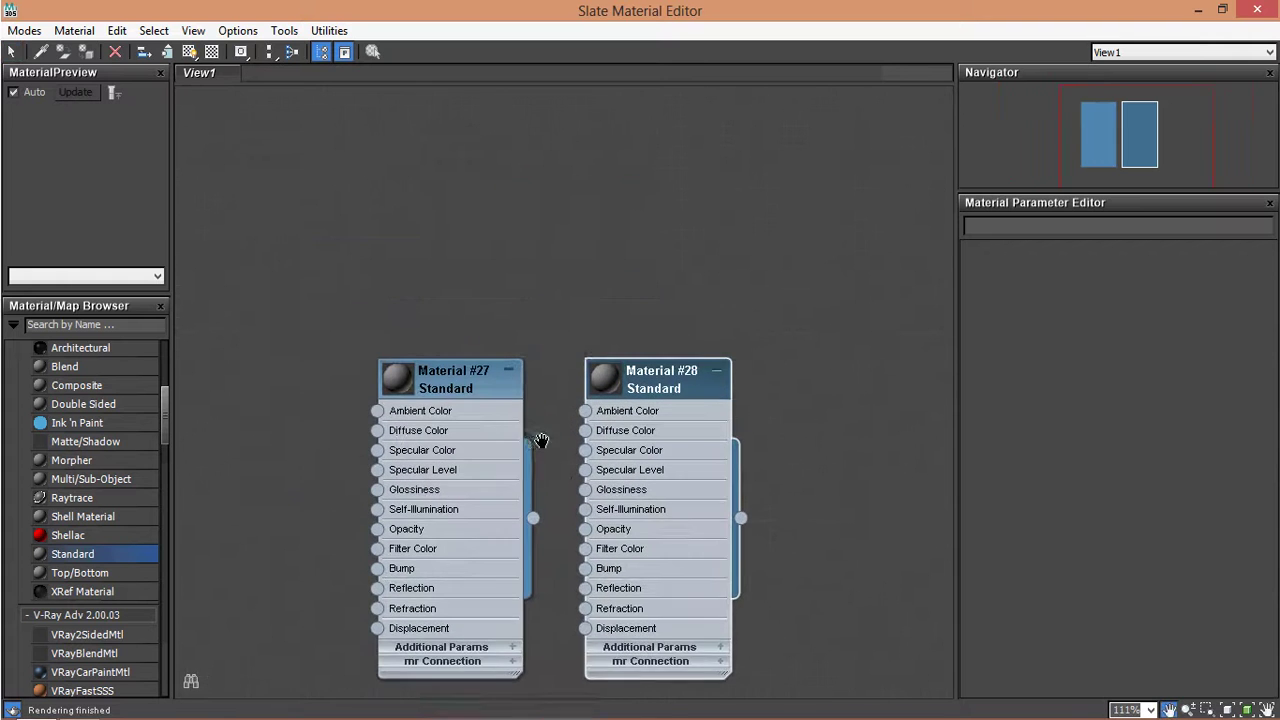
# Rename Material #28 to 'Solo color'.
pyautogui.doubleClick(668, 303)
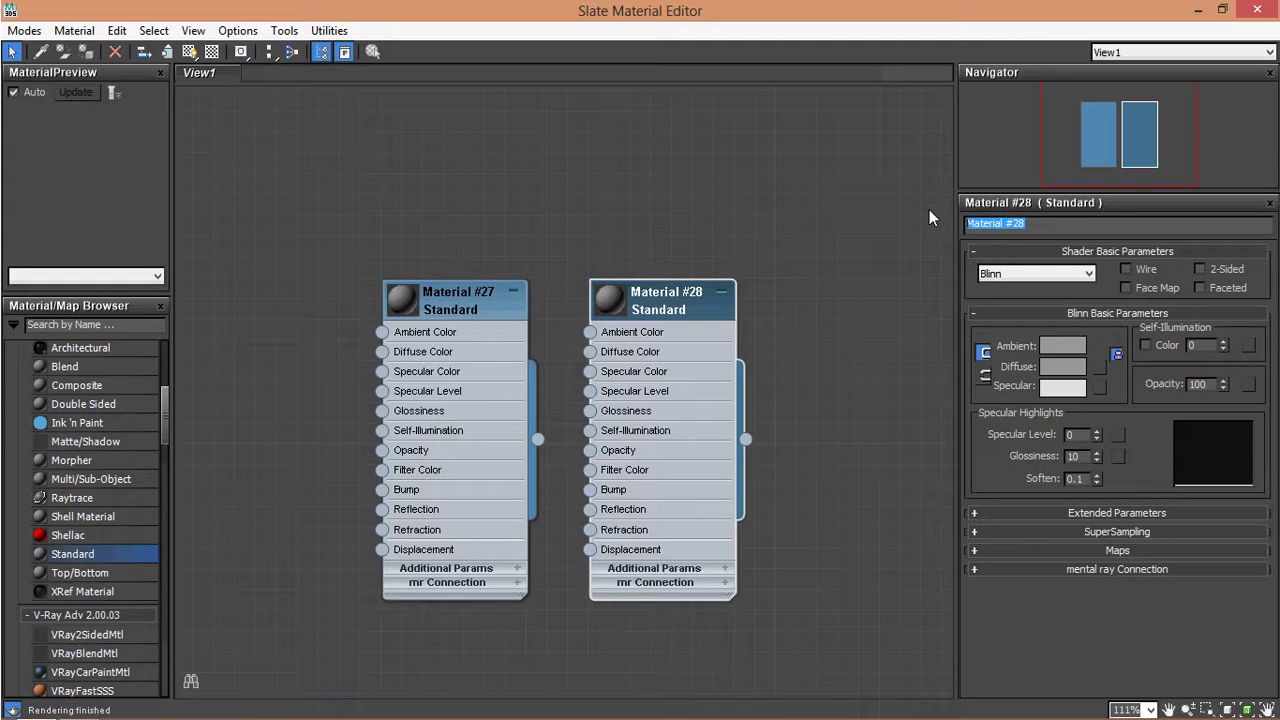
pyautogui.write('Solo color')
pyautogui.press('Return')
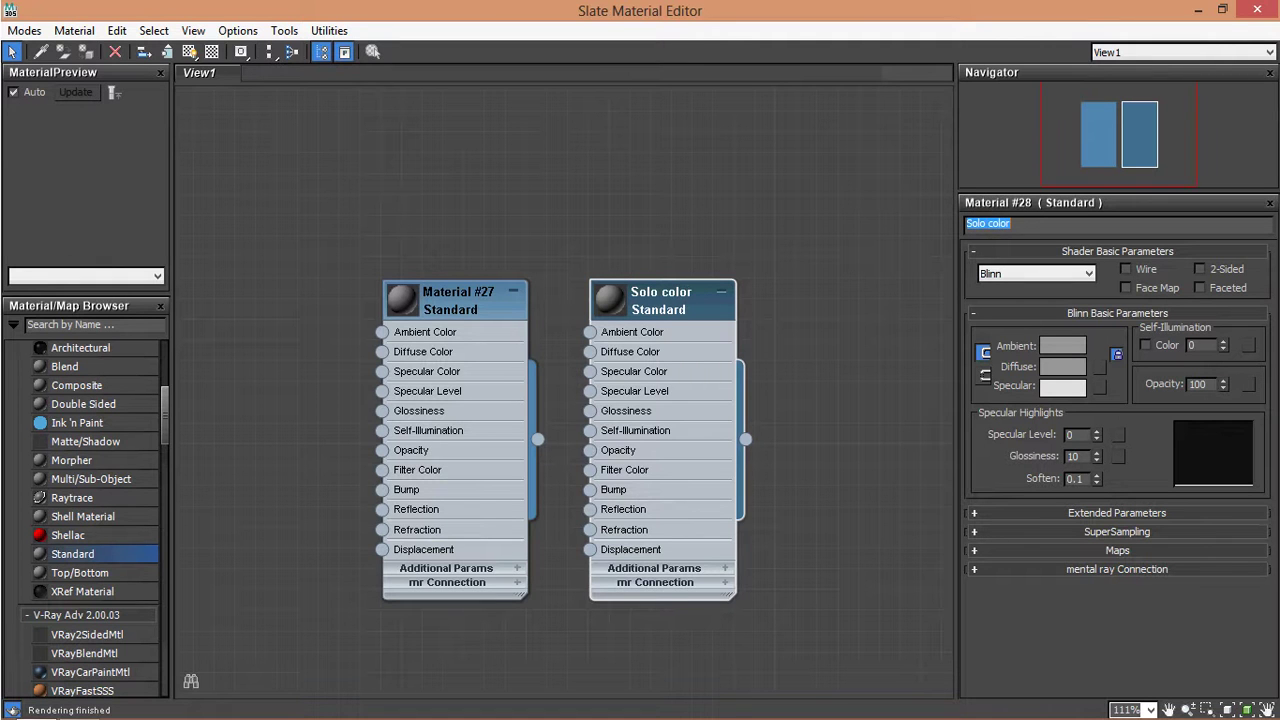
# Set Solo color's diffuse colour to a saturated blue (RGB 54, 0, 255).
pyautogui.click(1055, 368)
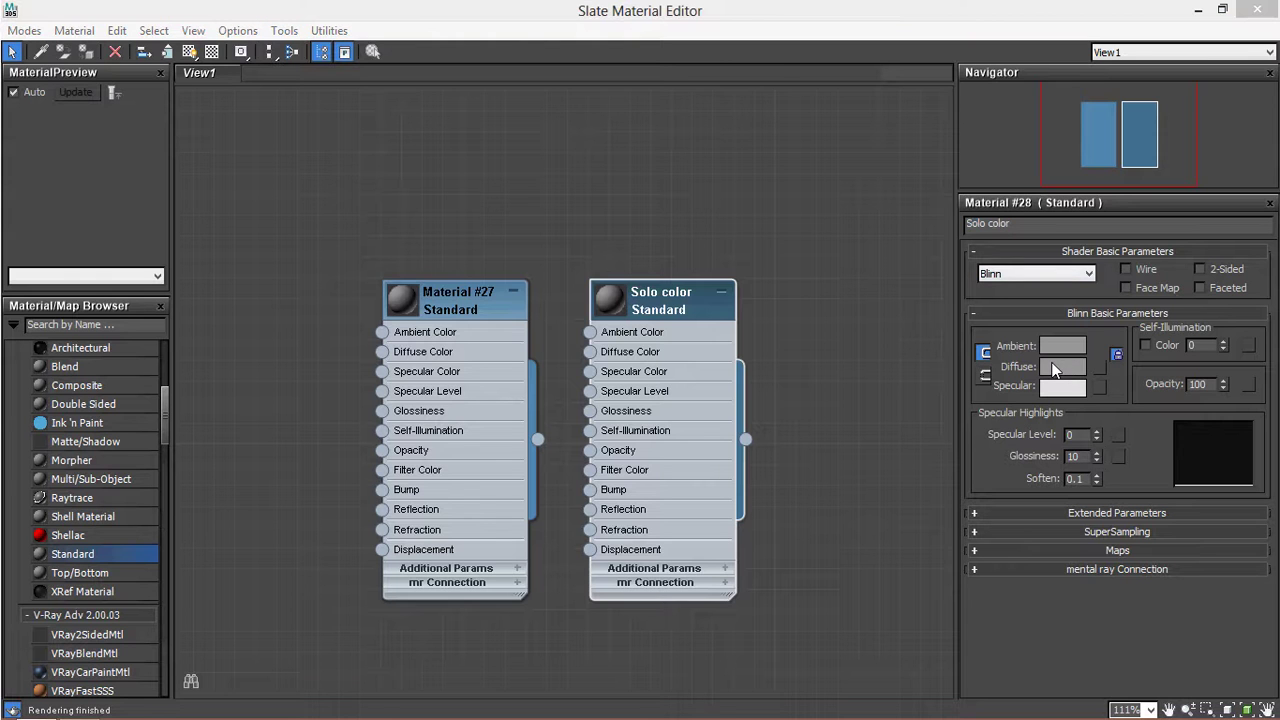
pyautogui.click(530, 206)
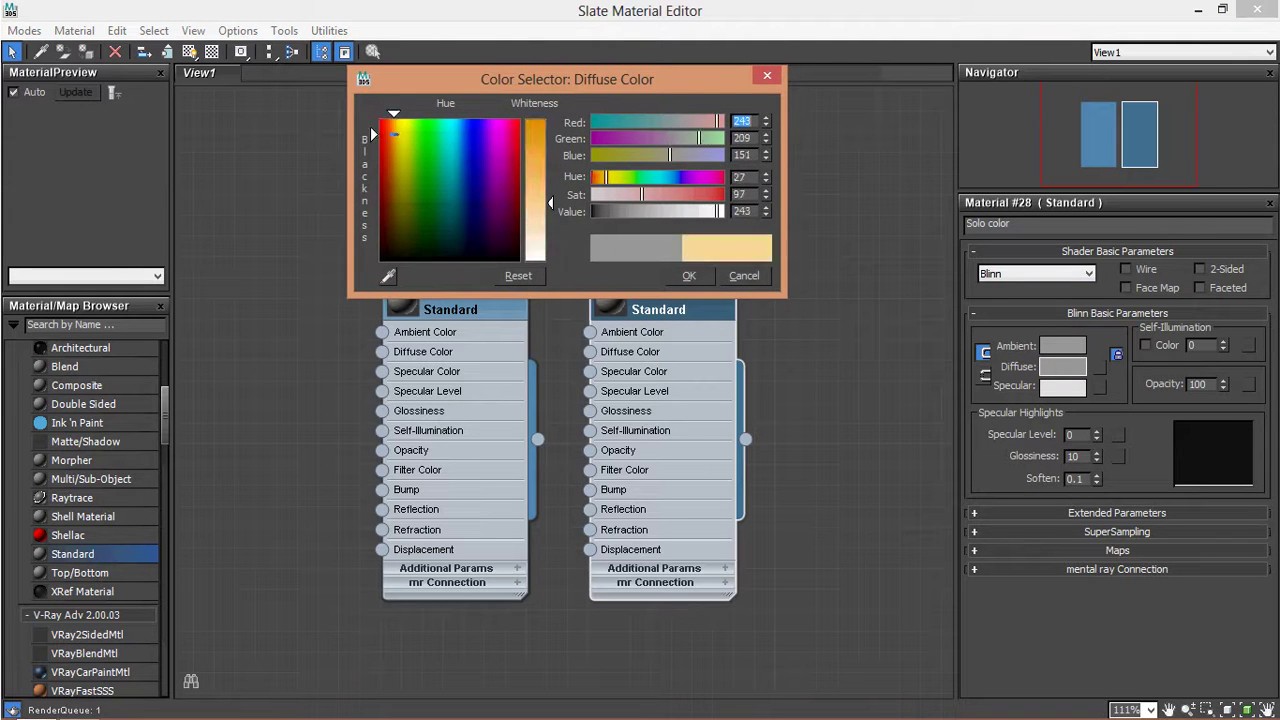
pyautogui.click(370, 111)
pyautogui.moveTo(375, 118); pyautogui.dragTo(478, 118)
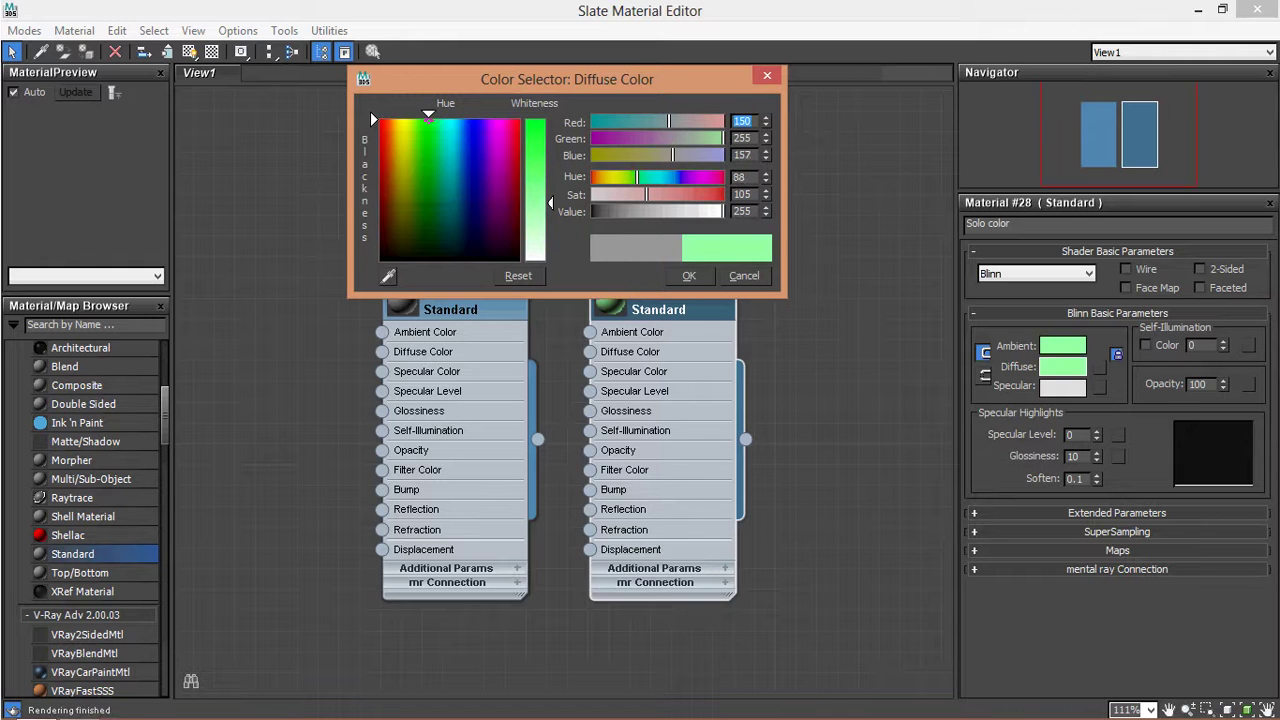
pyautogui.moveTo(535, 203); pyautogui.dragTo(535, 121)
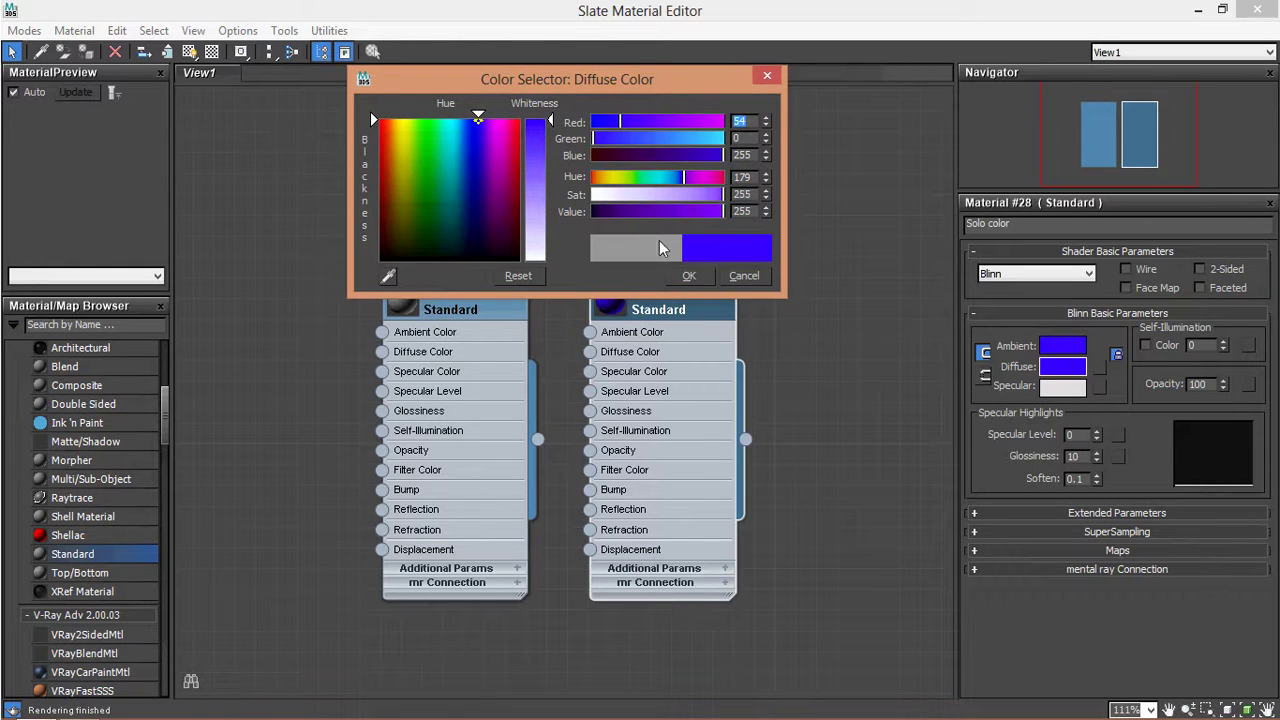
pyautogui.click(689, 277)
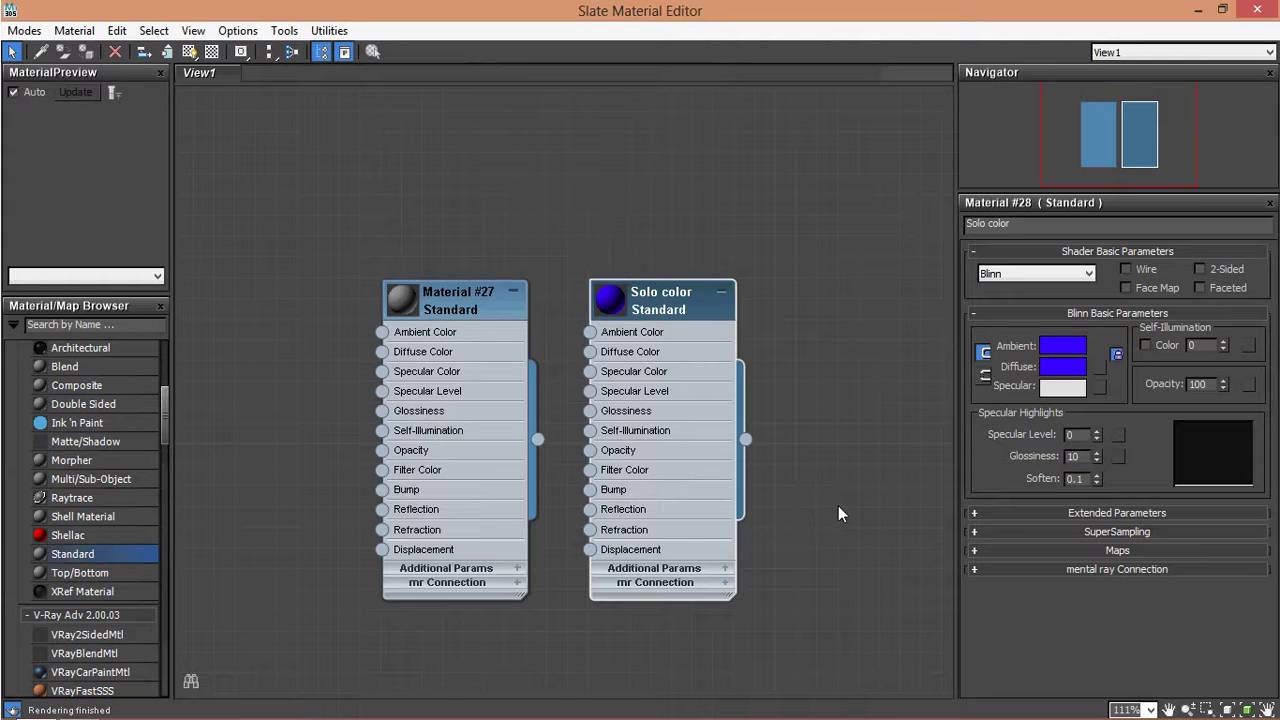
# Rename Material #27 to 'Con imágen'.
pyautogui.click(466, 310)
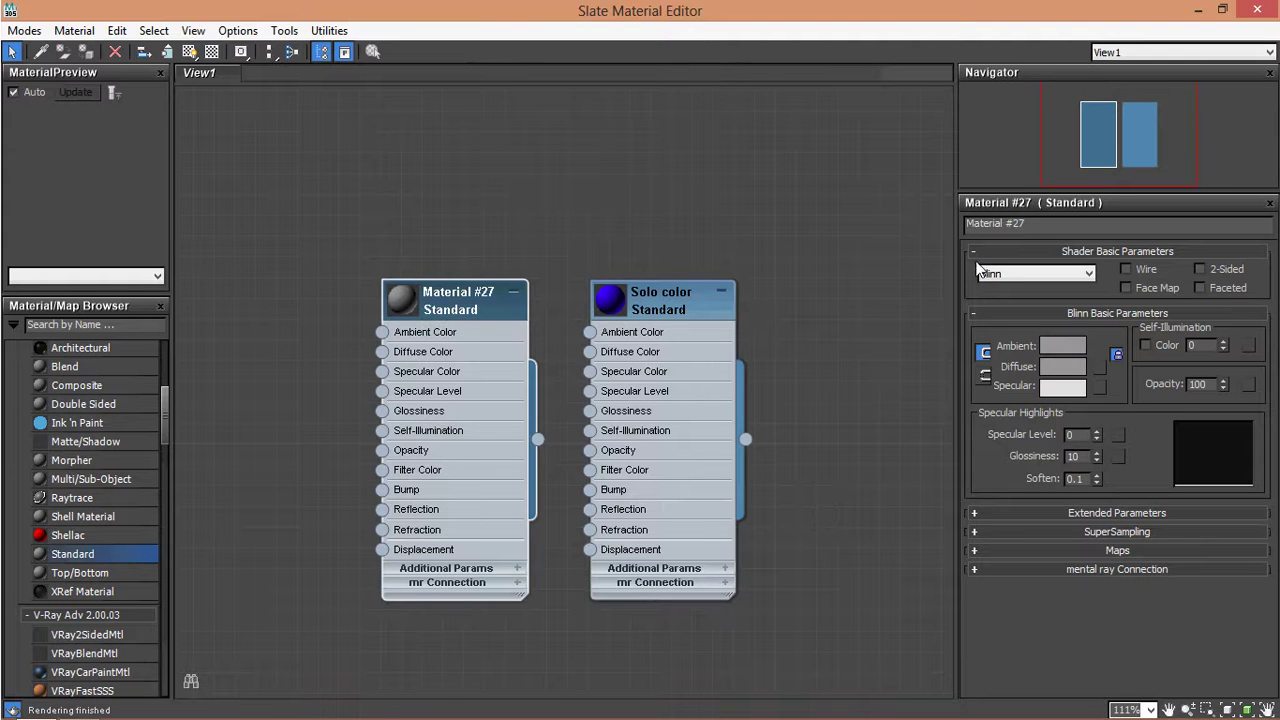
pyautogui.moveTo(1040, 223); pyautogui.dragTo(966, 223)
pyautogui.write('Con imágen')
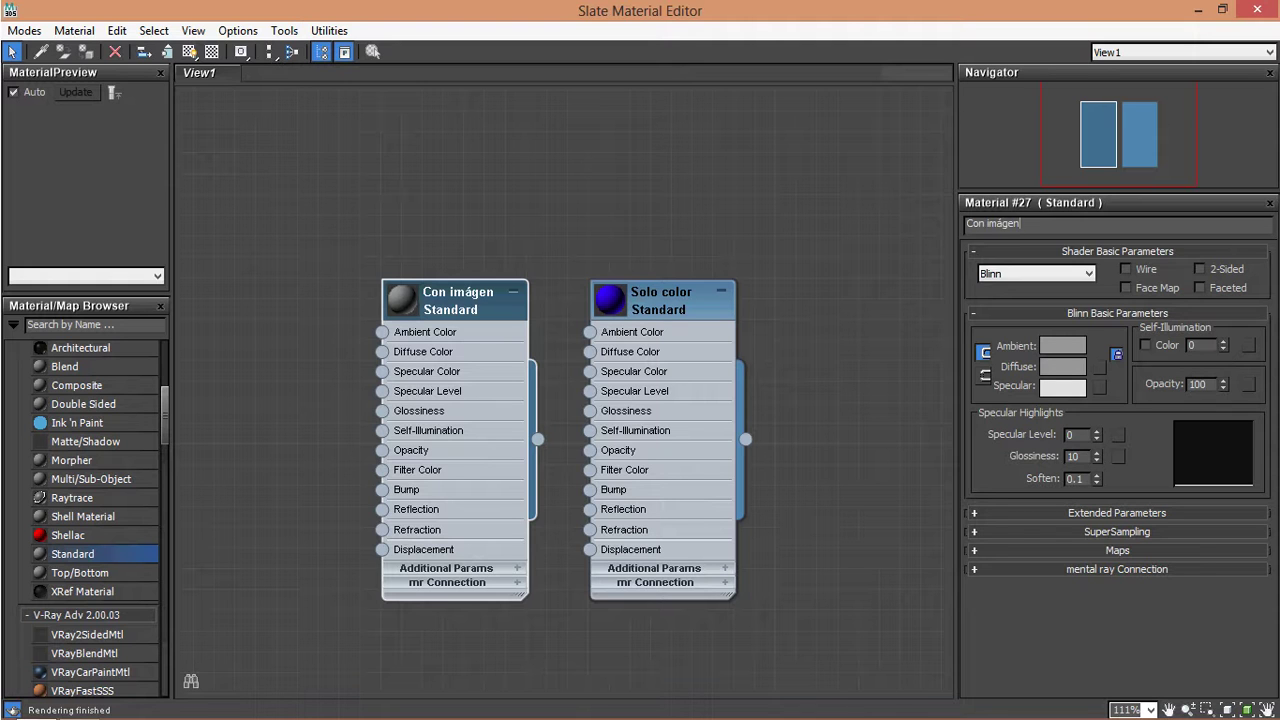
# Wire a Bitmap map (Map #17) into Con imágen's diffuse colour without choosing an image.
pyautogui.click(1097, 365)
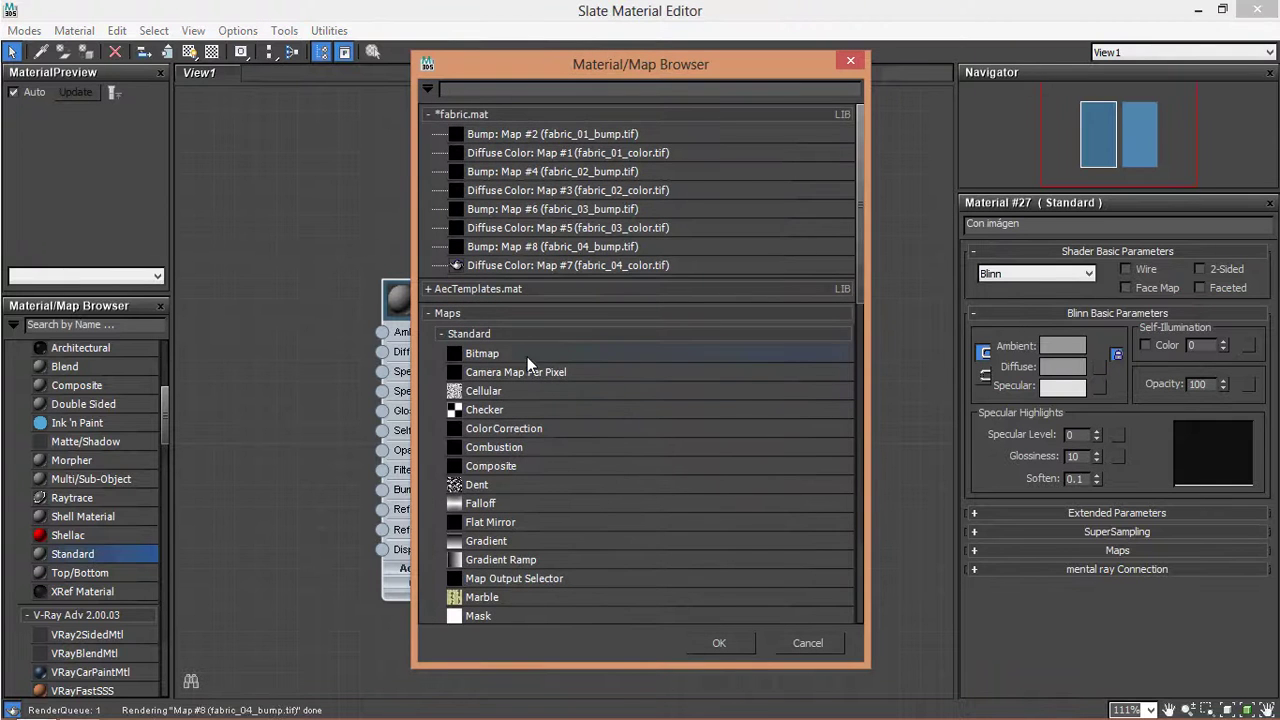
pyautogui.click(500, 353)
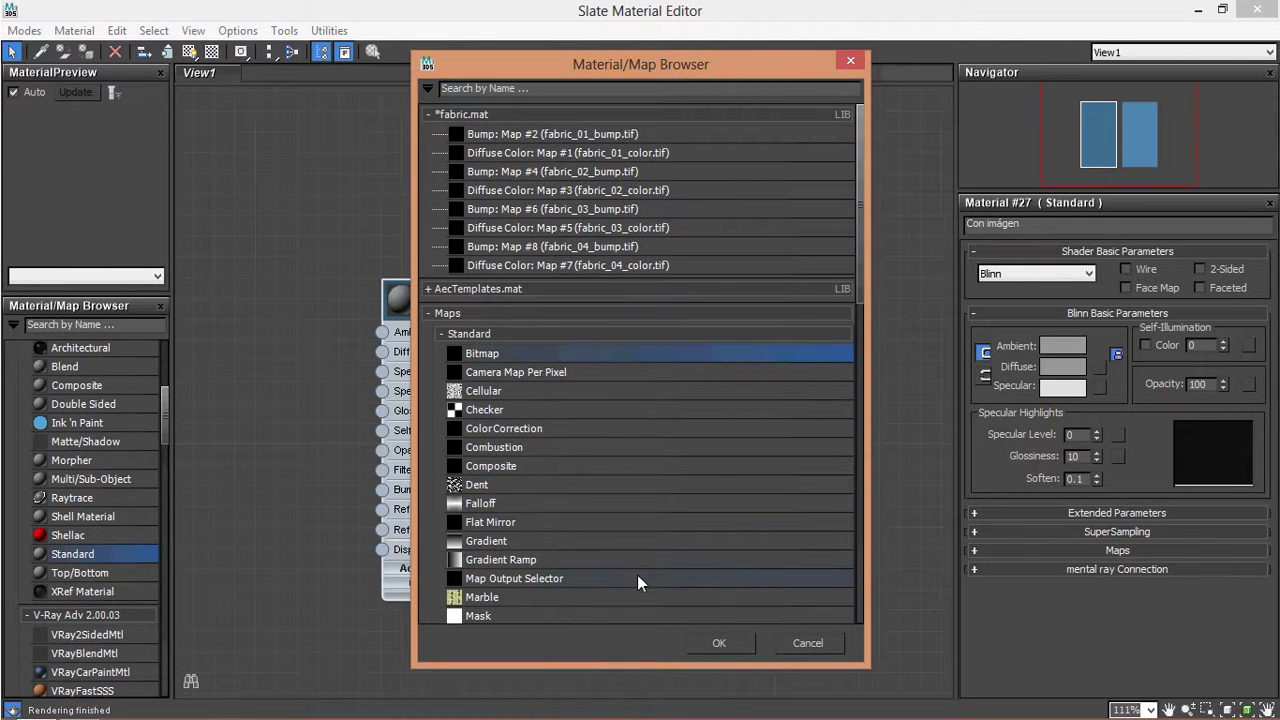
pyautogui.click(739, 643)
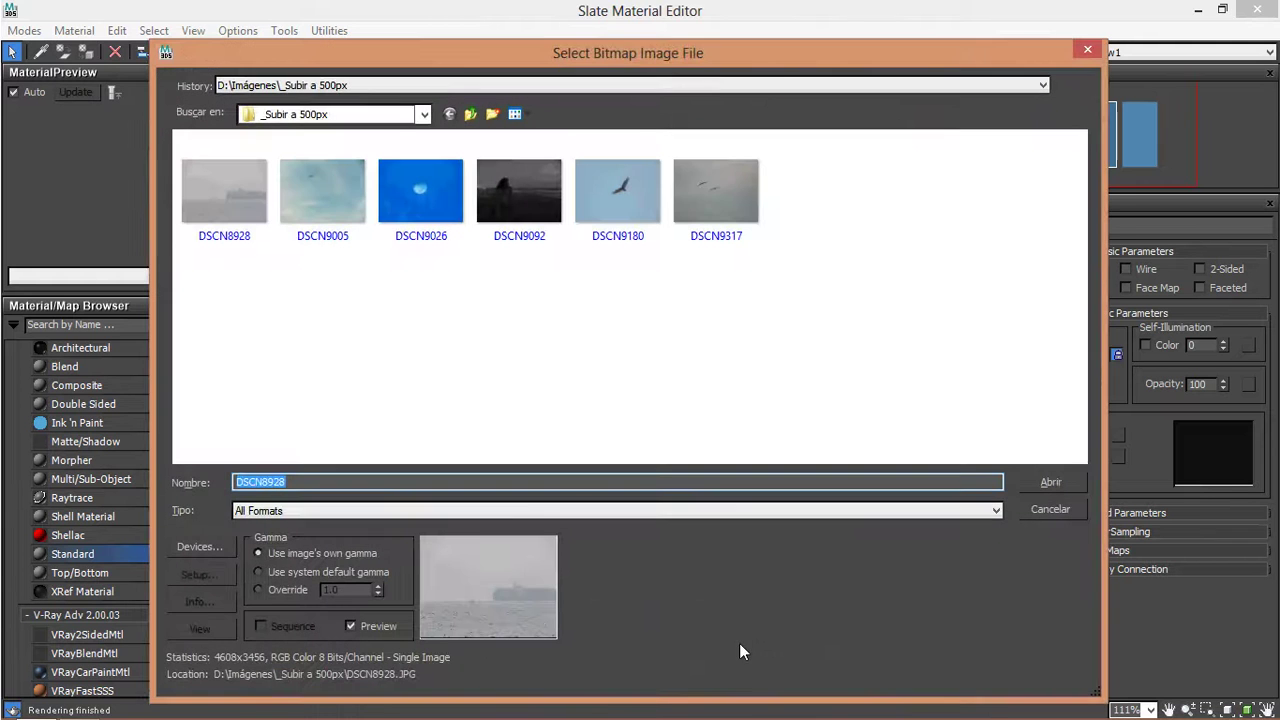
pyautogui.click(1050, 509)
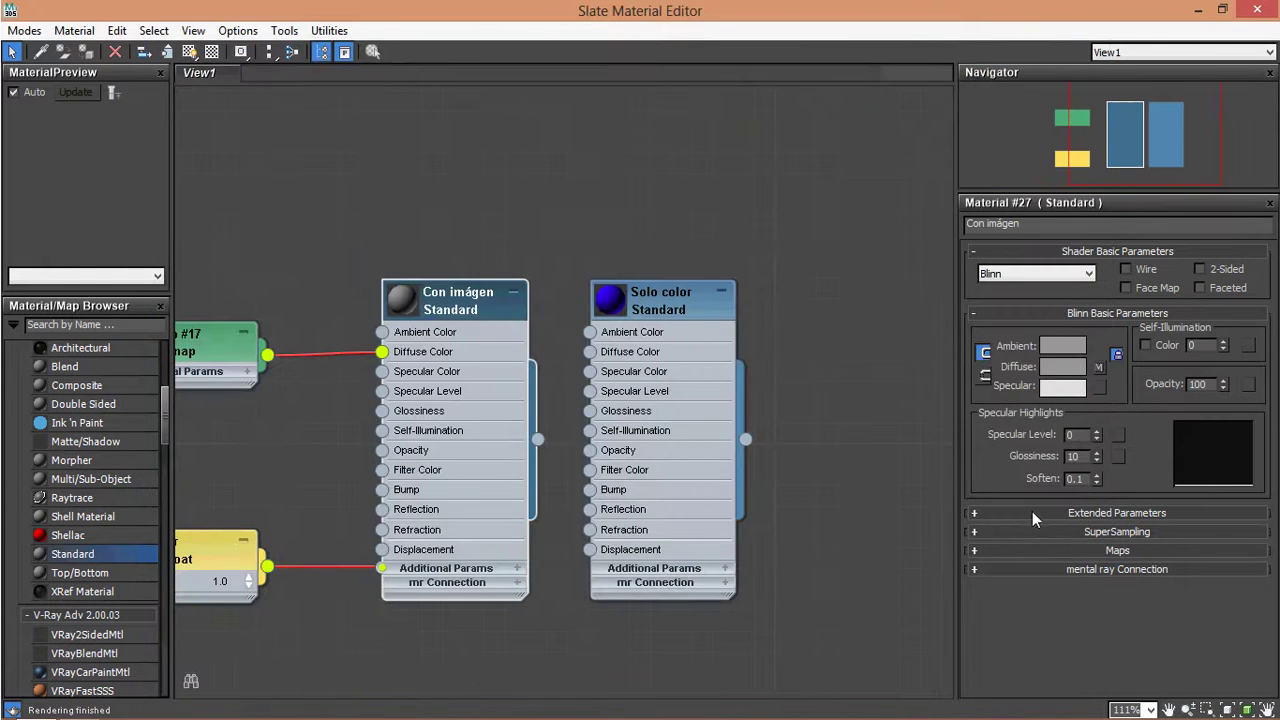
pyautogui.moveTo(500, 480); pyautogui.dragTo(744, 465, button='middle')
pyautogui.moveTo(510, 622); pyautogui.dragTo(356, 275)
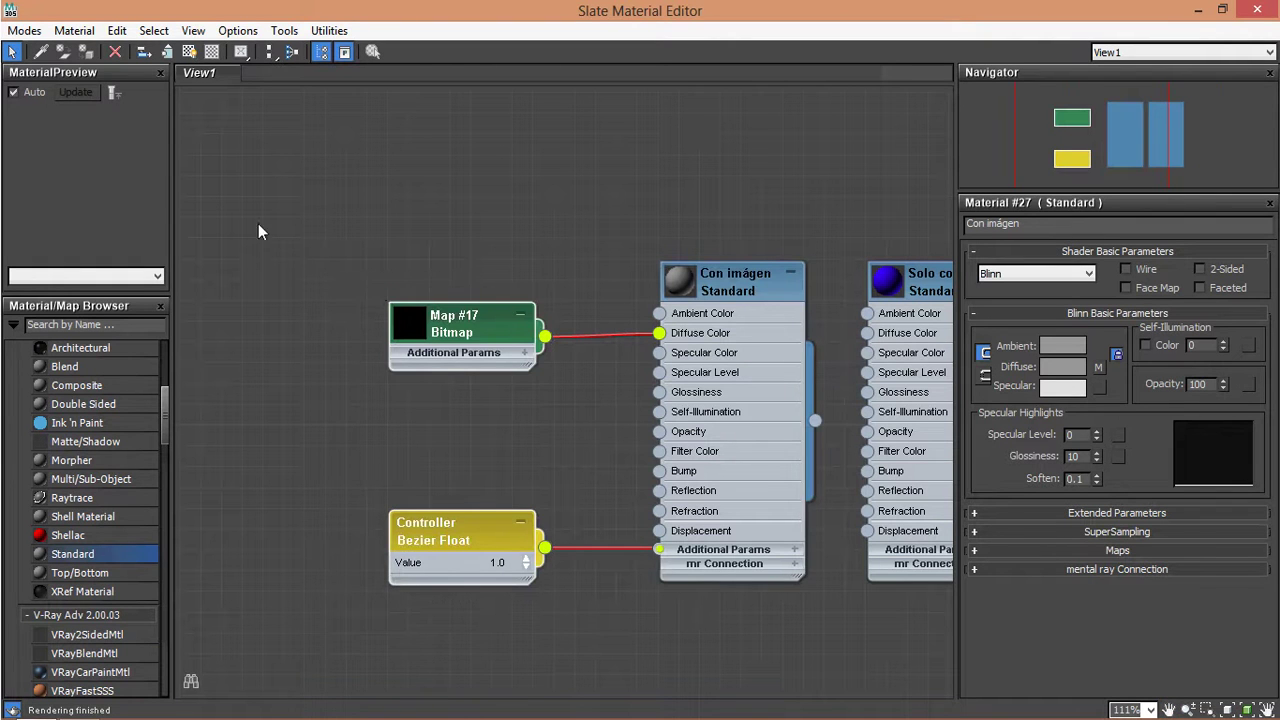
# Delete the Map #17 and Controller nodes and recentre the material nodes.
pyautogui.click(117, 31)
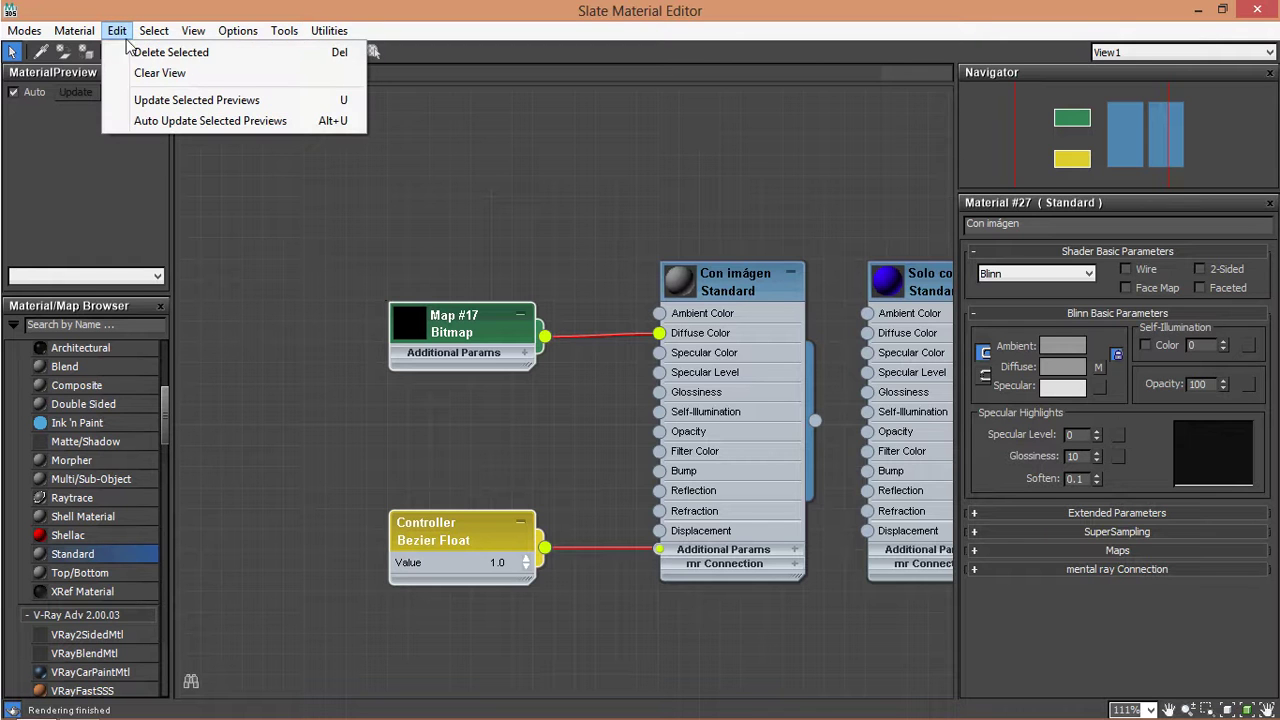
pyautogui.click(340, 52)
pyautogui.moveTo(545, 290); pyautogui.dragTo(504, 264, button='middle')
pyautogui.scroll(1, 515, 280)
pyautogui.moveTo(552, 331); pyautogui.dragTo(592, 264, button='middle')
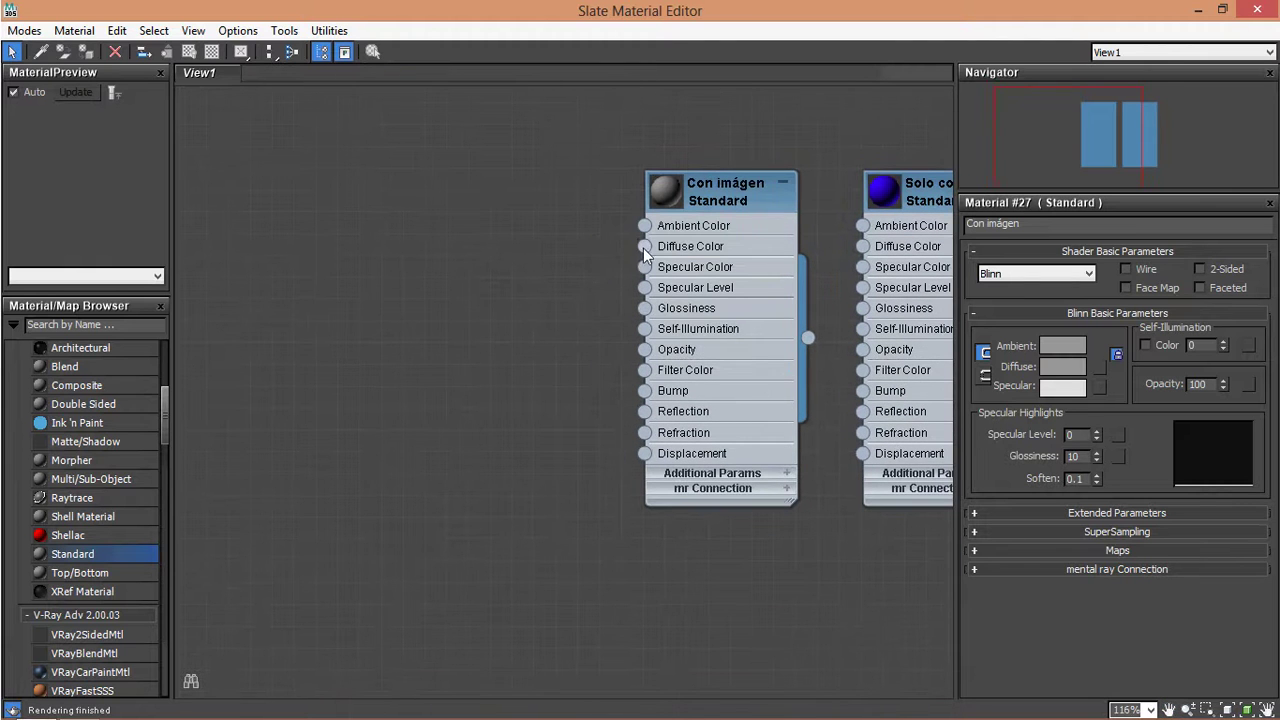
# Connect a new Bitmap map using photo DSCN8928 to Con imágen's Diffuse Color.
pyautogui.moveTo(531, 216); pyautogui.dragTo(529, 212)
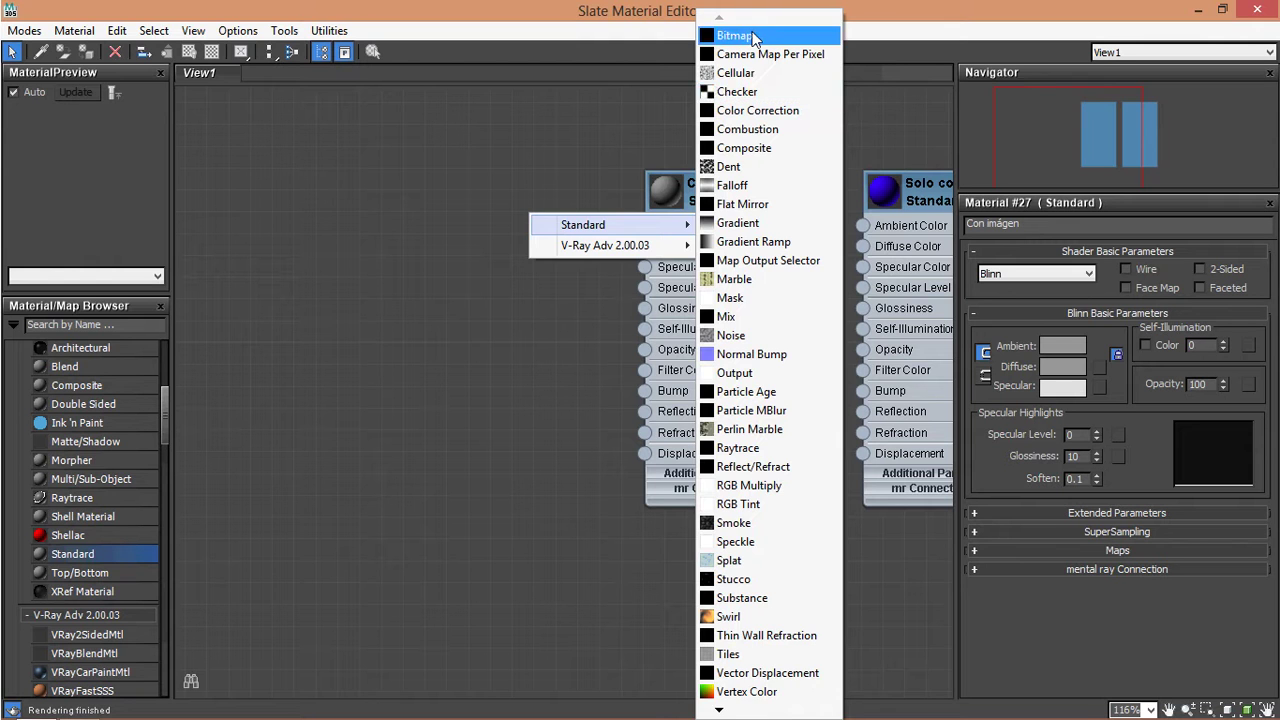
pyautogui.click(754, 37)
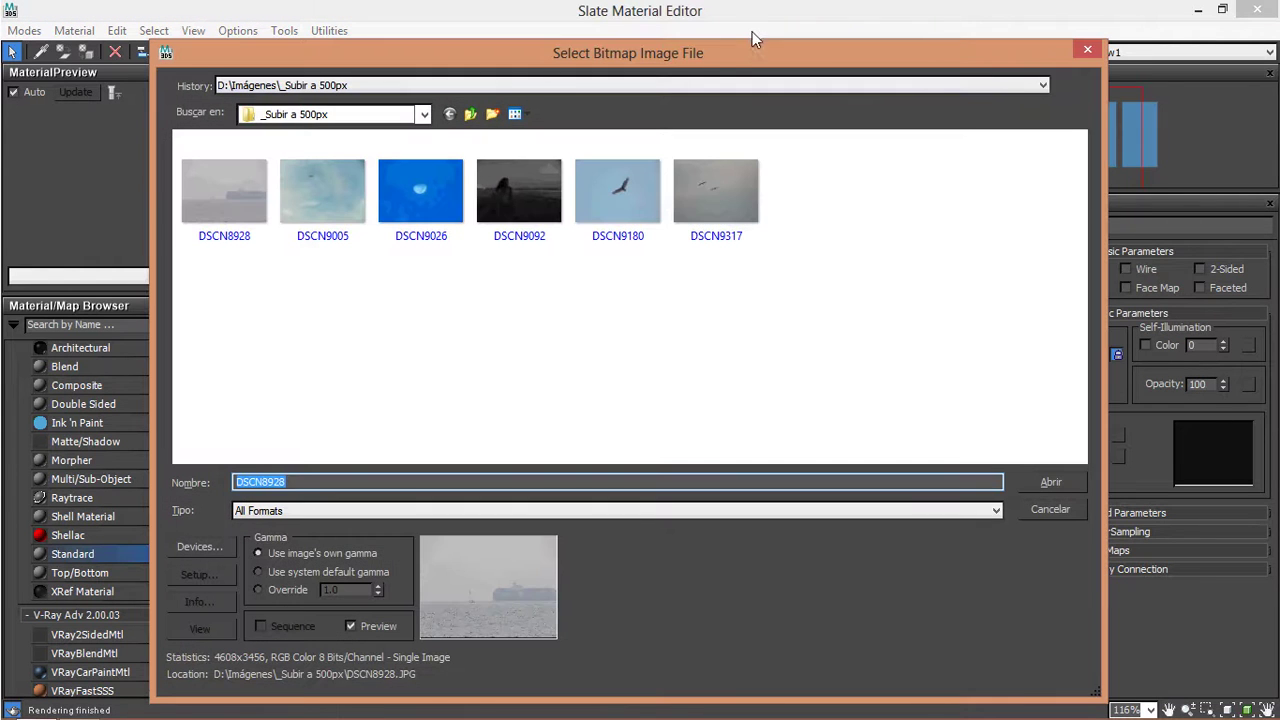
pyautogui.doubleClick(249, 200)
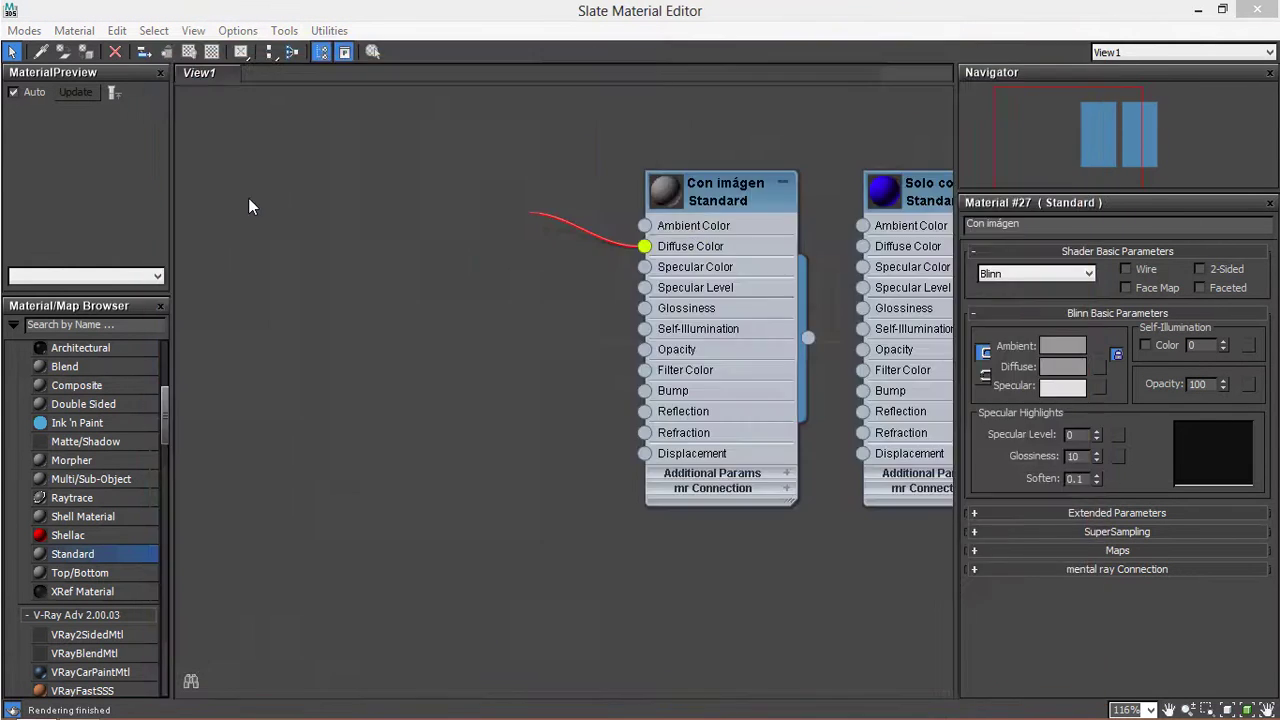
pyautogui.moveTo(549, 212)
pyautogui.mouseDown()
pyautogui.moveTo(503, 206)
pyautogui.moveTo(491, 233)
pyautogui.mouseUp()
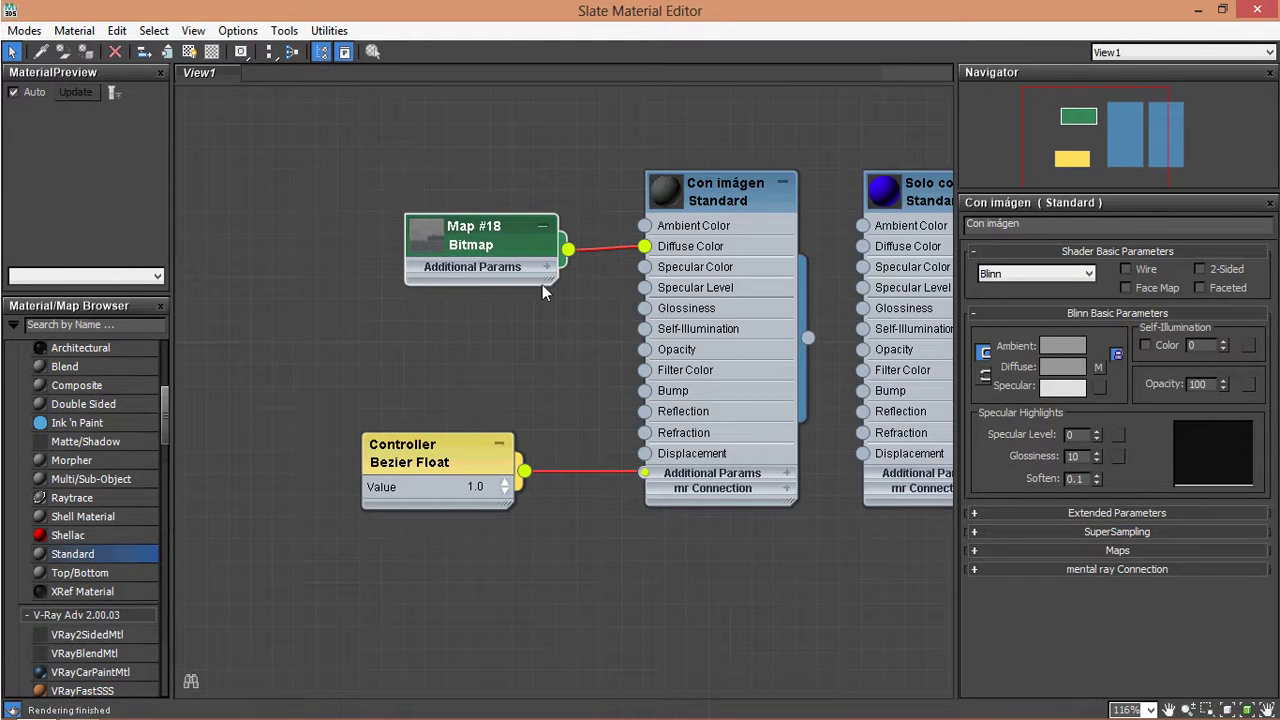
pyautogui.moveTo(575, 347); pyautogui.dragTo(539, 353, button='middle')
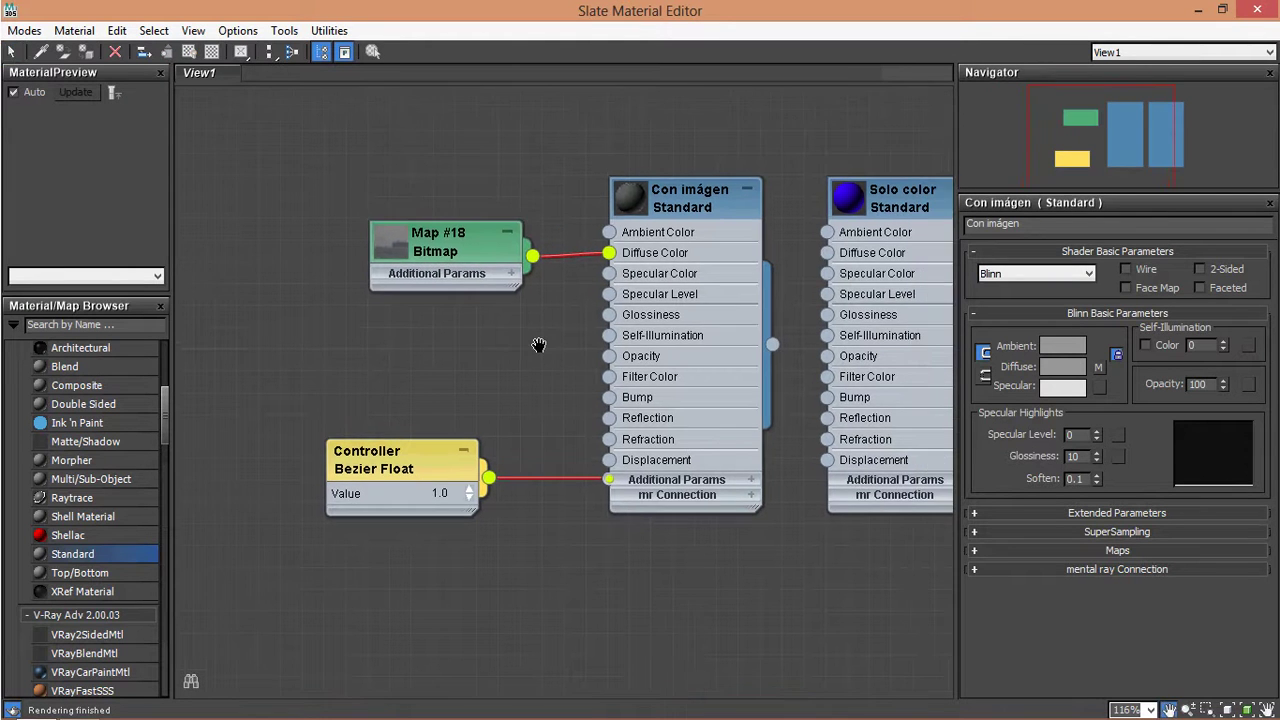
# Restore the material editor window and assign Solo color to the cylinder.
pyautogui.click(1222, 10)
pyautogui.moveTo(782, 130); pyautogui.dragTo(769, 305)
pyautogui.moveTo(694, 220); pyautogui.dragTo(728, 229, button='middle')
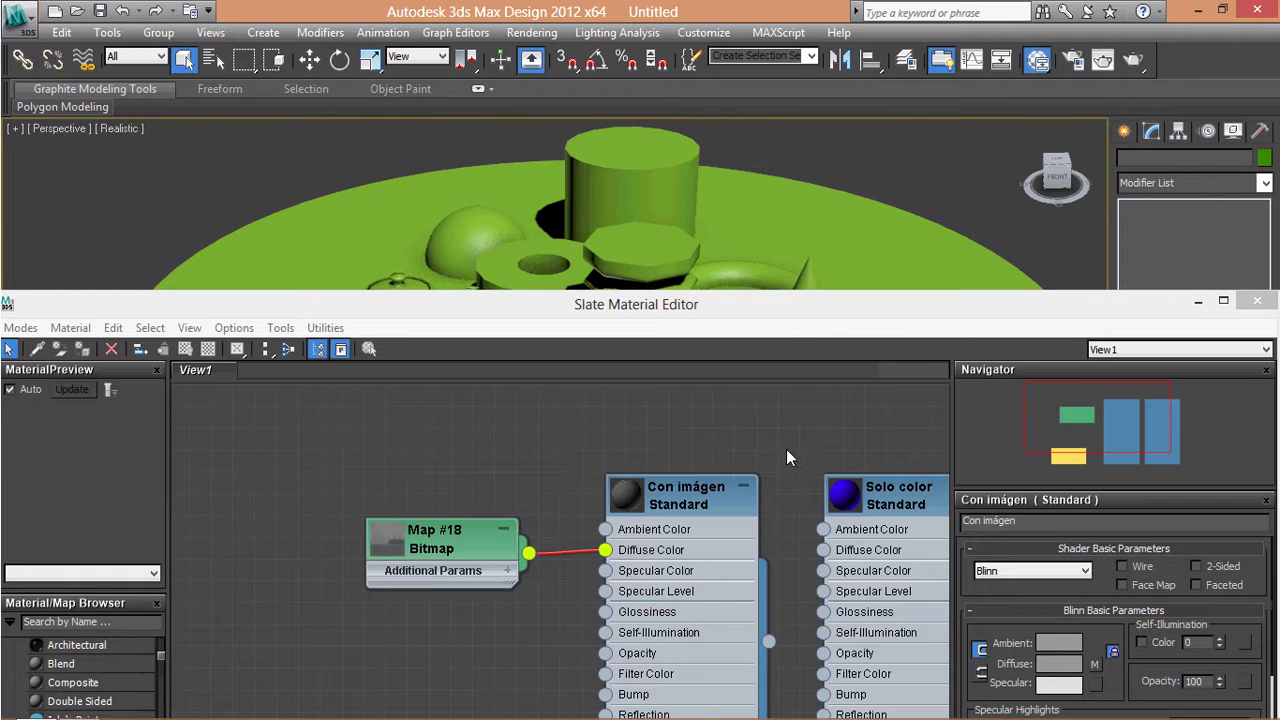
pyautogui.click(920, 497)
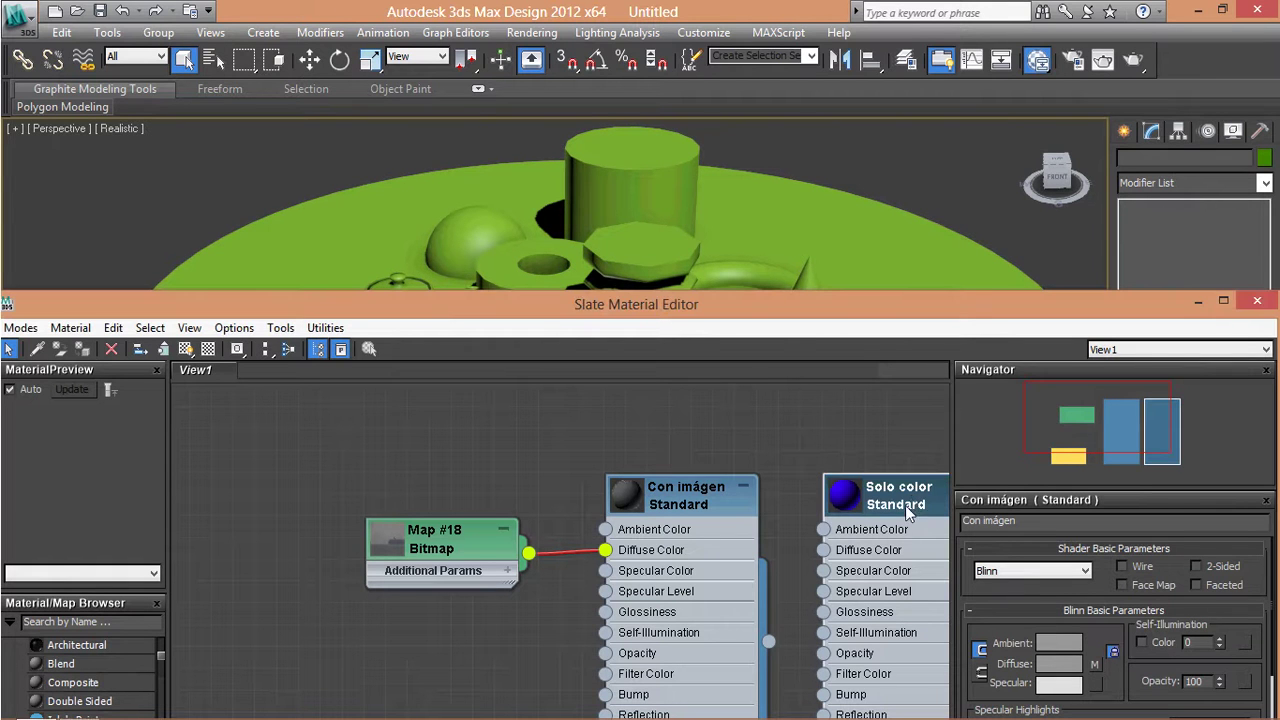
pyautogui.click(641, 179)
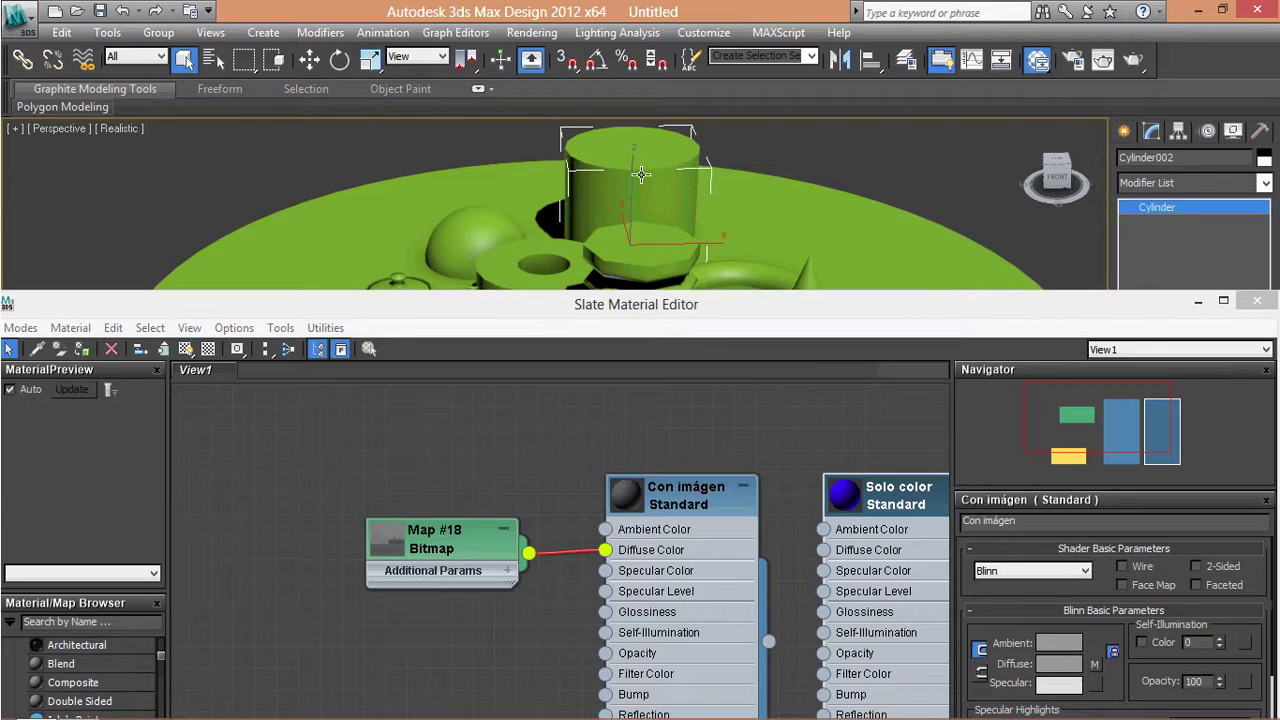
pyautogui.click(82, 349)
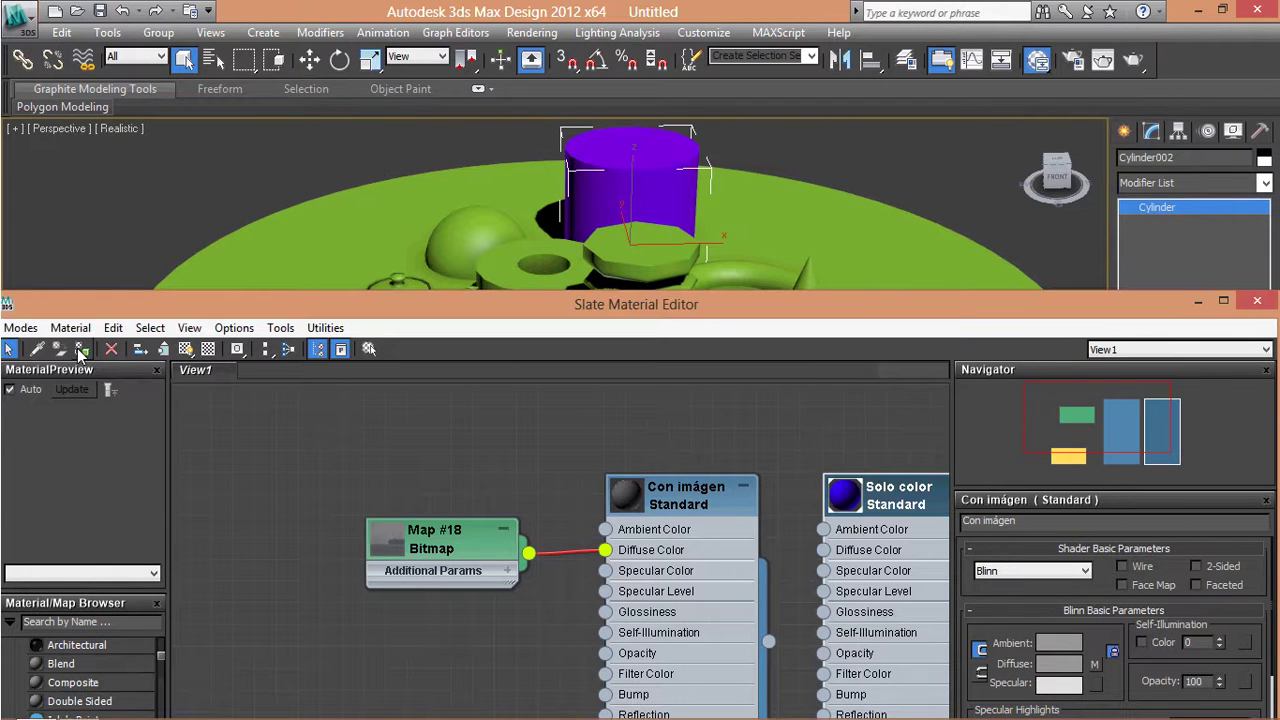
# Assign Con imágen to Prism001 with its shaded material shown in the viewport, and close the editor.
pyautogui.moveTo(555, 258)
pyautogui.mouseDown(button='middle')
pyautogui.moveTo(628, 108)
pyautogui.moveTo(582, 116)
pyautogui.mouseUp(button='middle')
pyautogui.scroll(3, 738, 240)
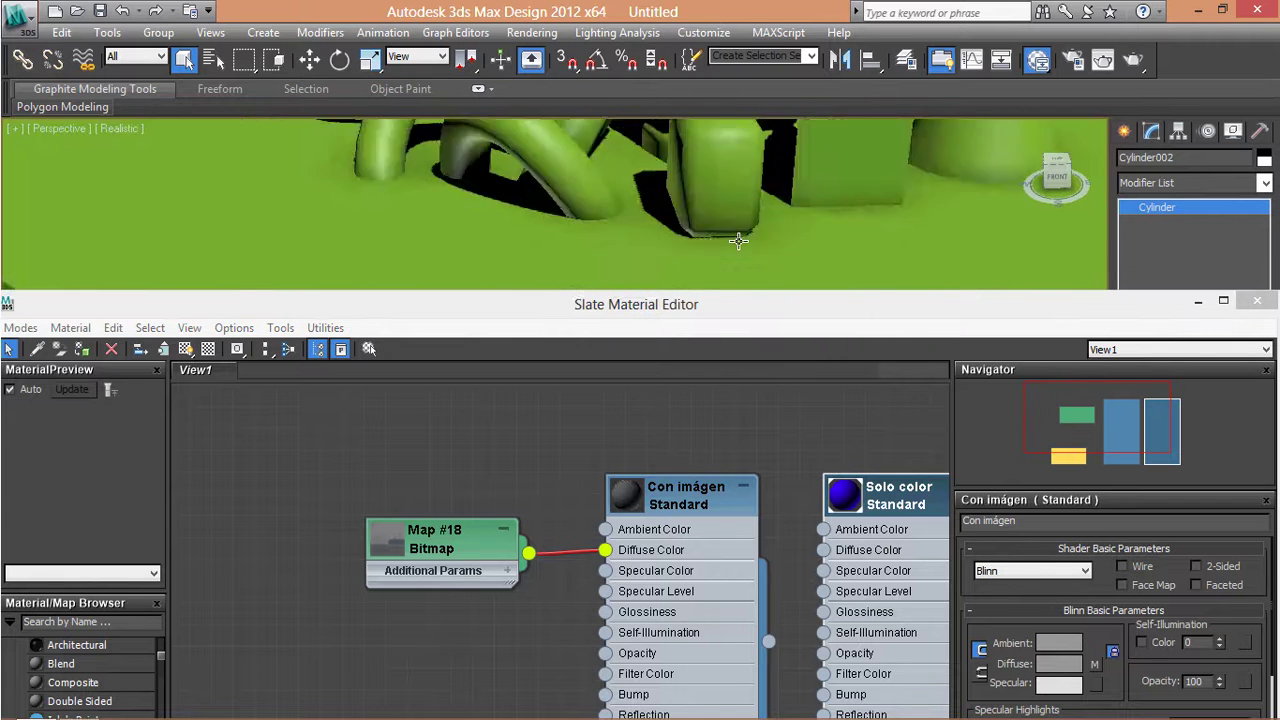
pyautogui.scroll(3, 690, 205)
pyautogui.moveTo(677, 197); pyautogui.dragTo(626, 224, button='middle')
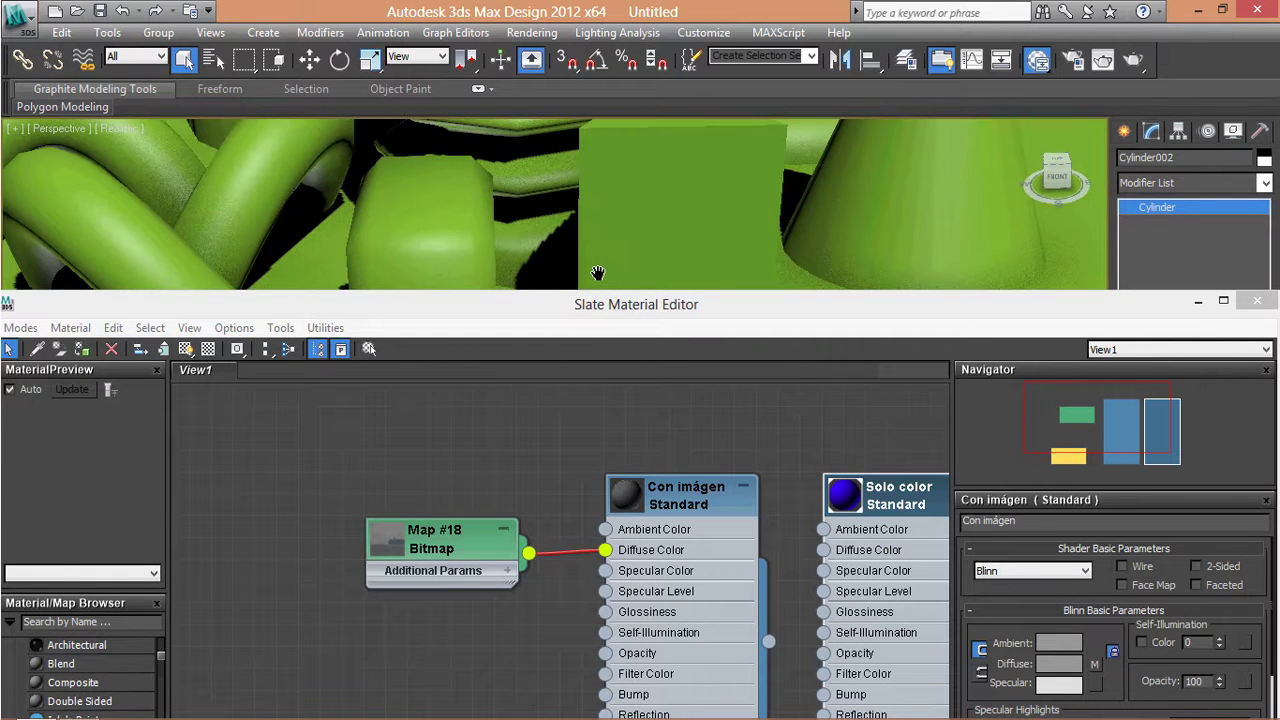
pyautogui.click(628, 222)
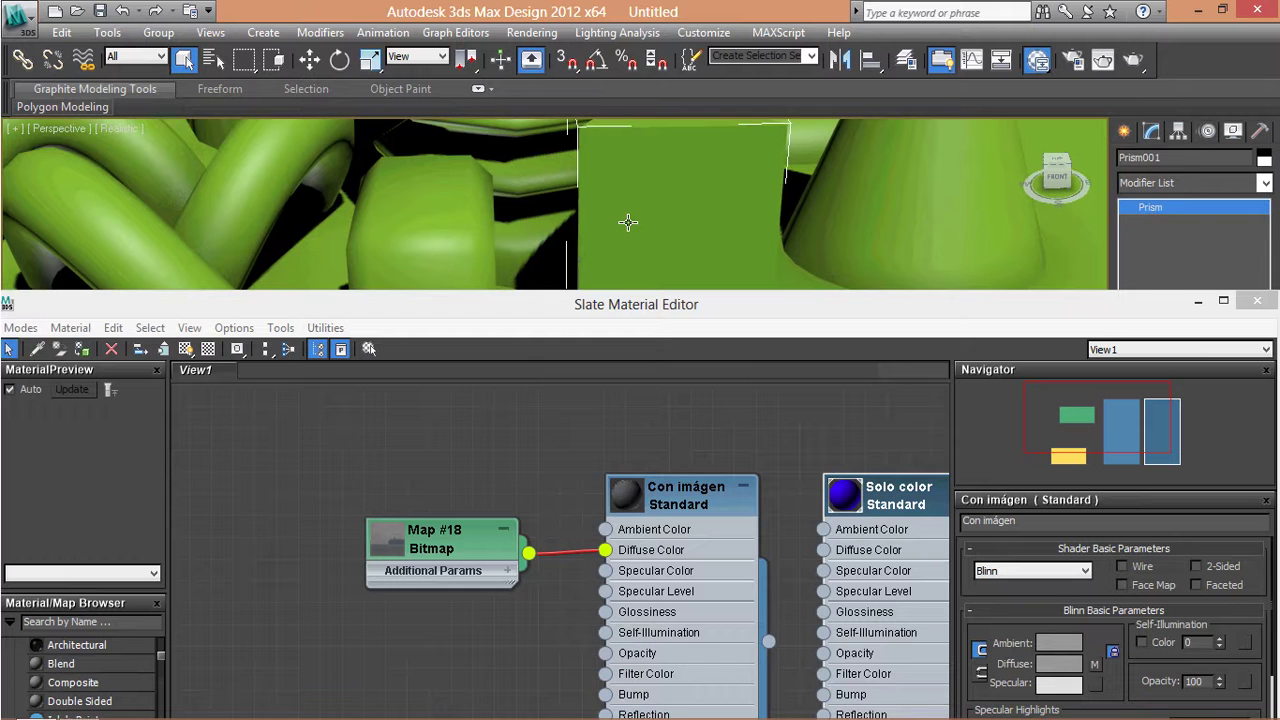
pyautogui.click(683, 500)
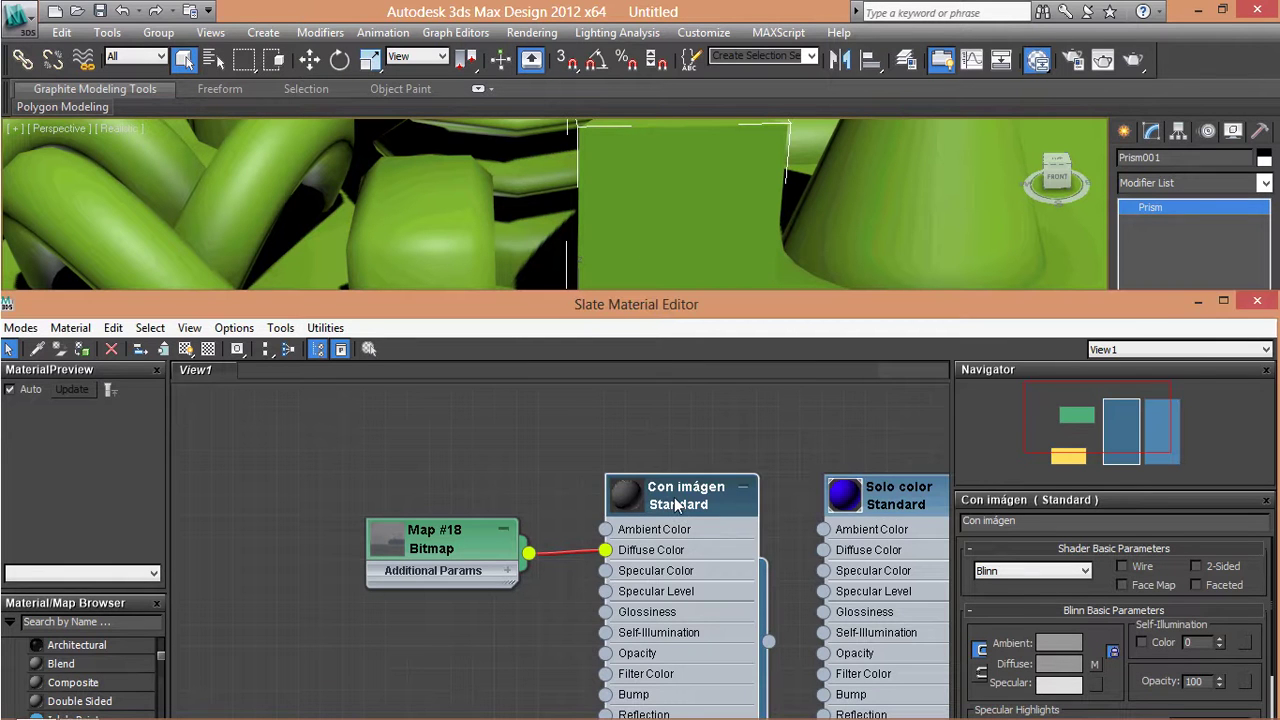
pyautogui.click(85, 347)
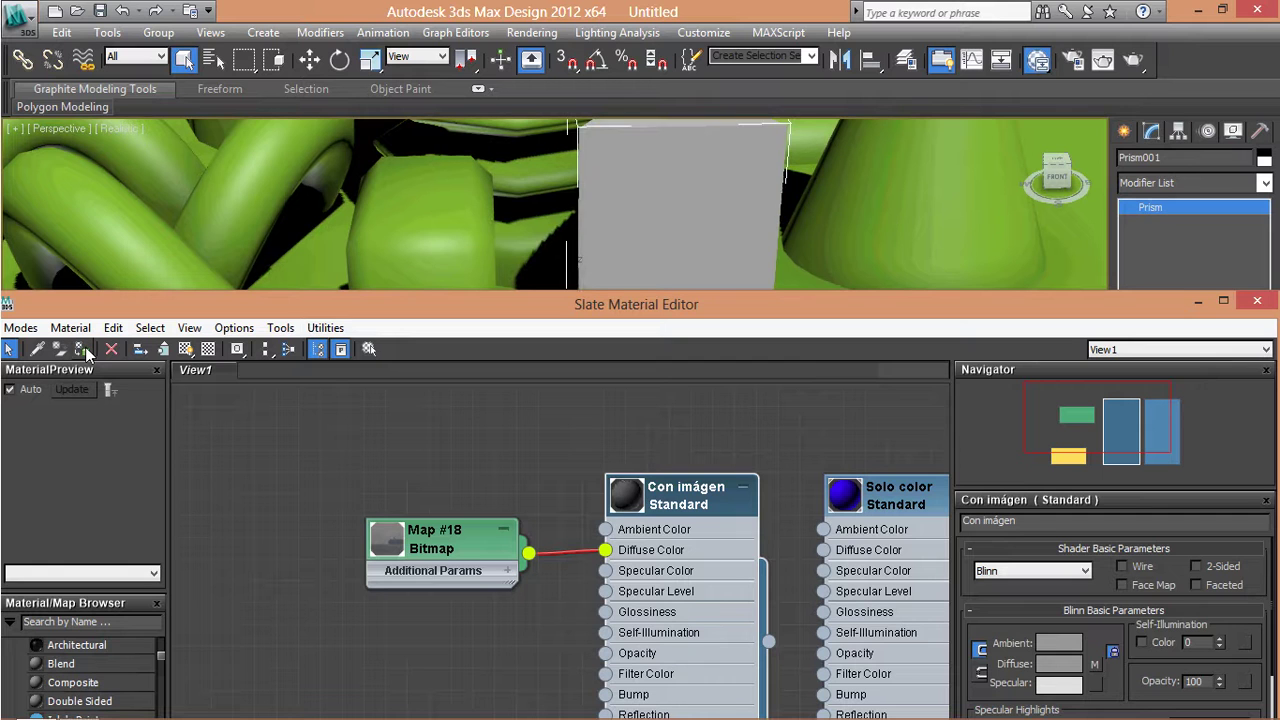
pyautogui.click(185, 349)
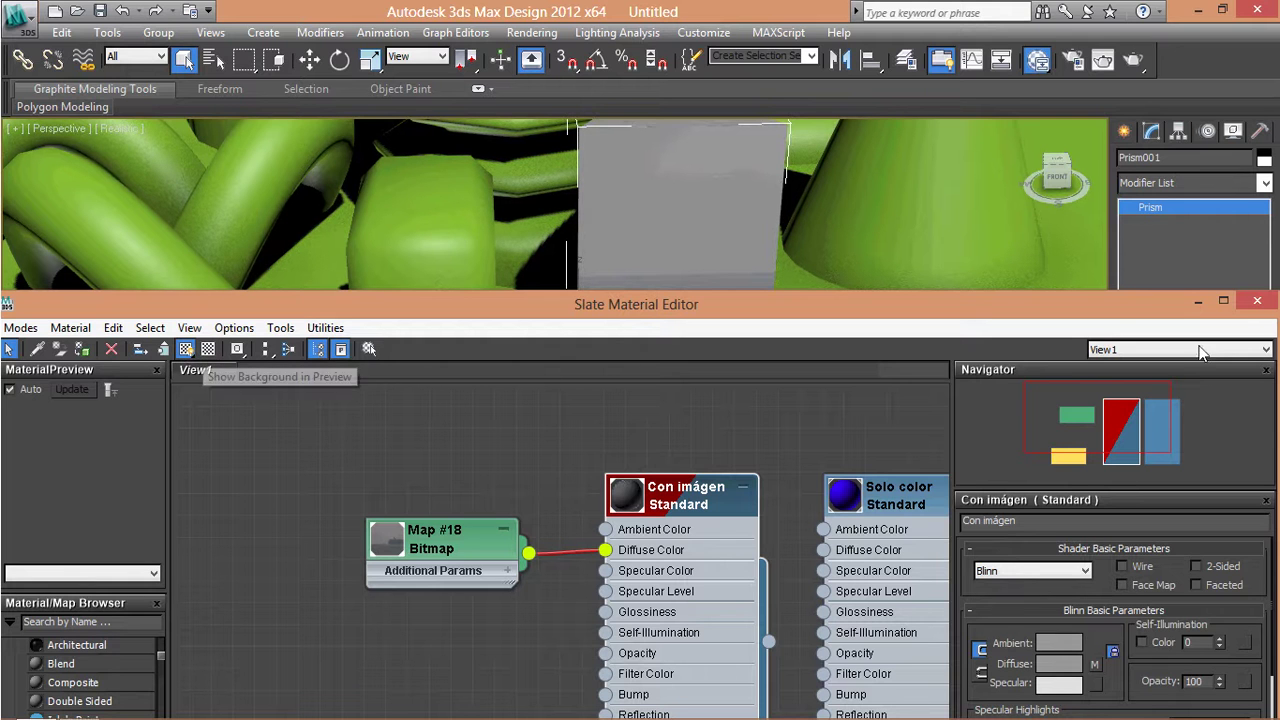
pyautogui.click(1256, 303)
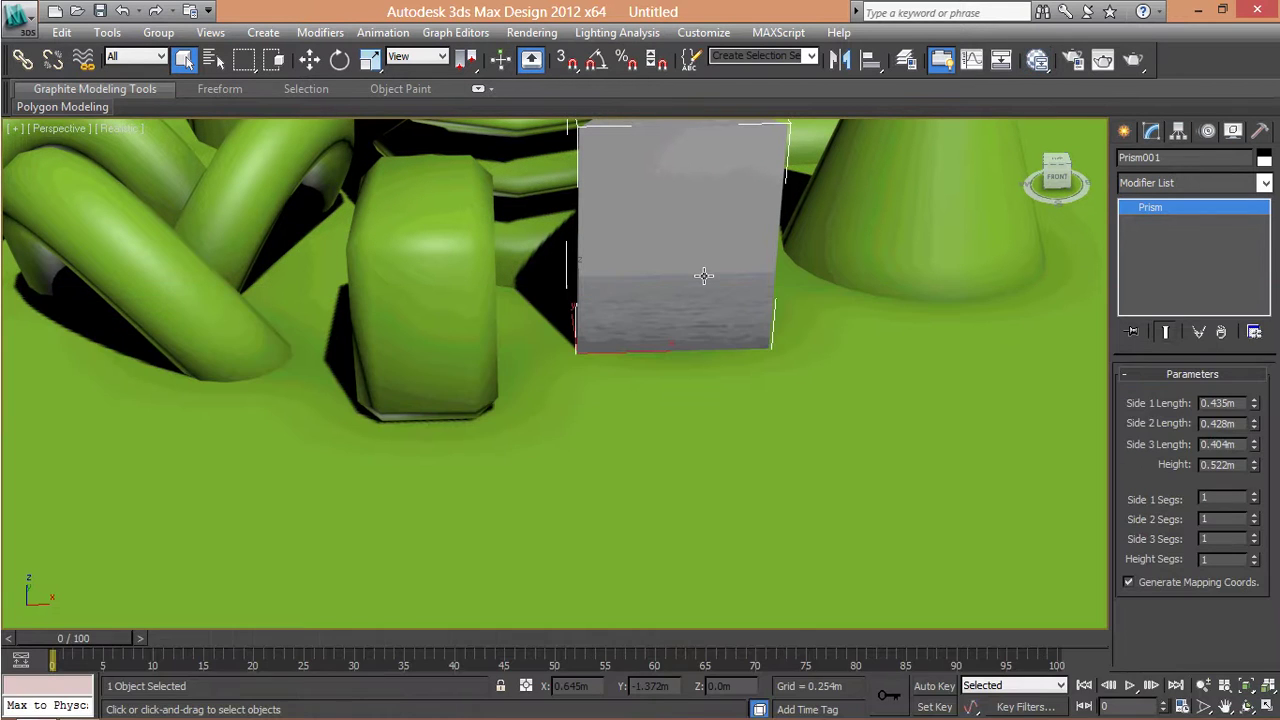
pyautogui.scroll(-3, 686, 457)
pyautogui.scroll(-4, 680, 451)
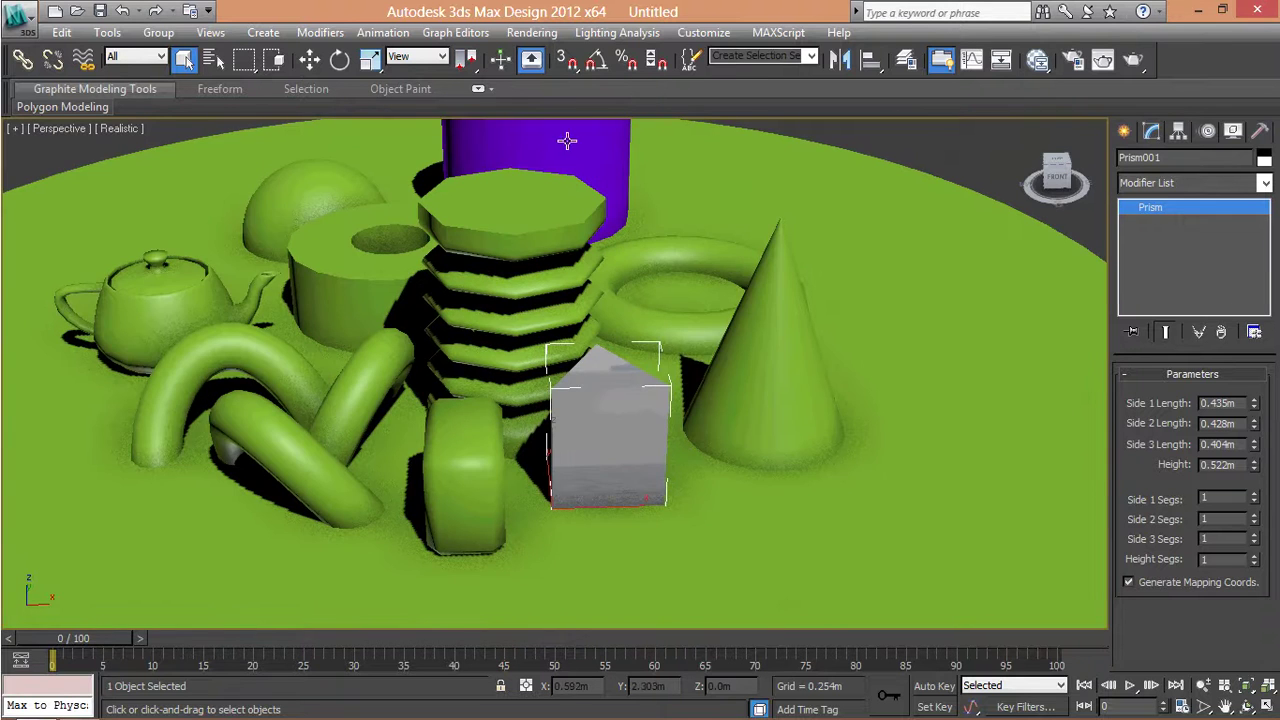
pyautogui.scroll(2, 620, 440)
pyautogui.scroll(3, 503, 331)
pyautogui.scroll(2, 500, 323)
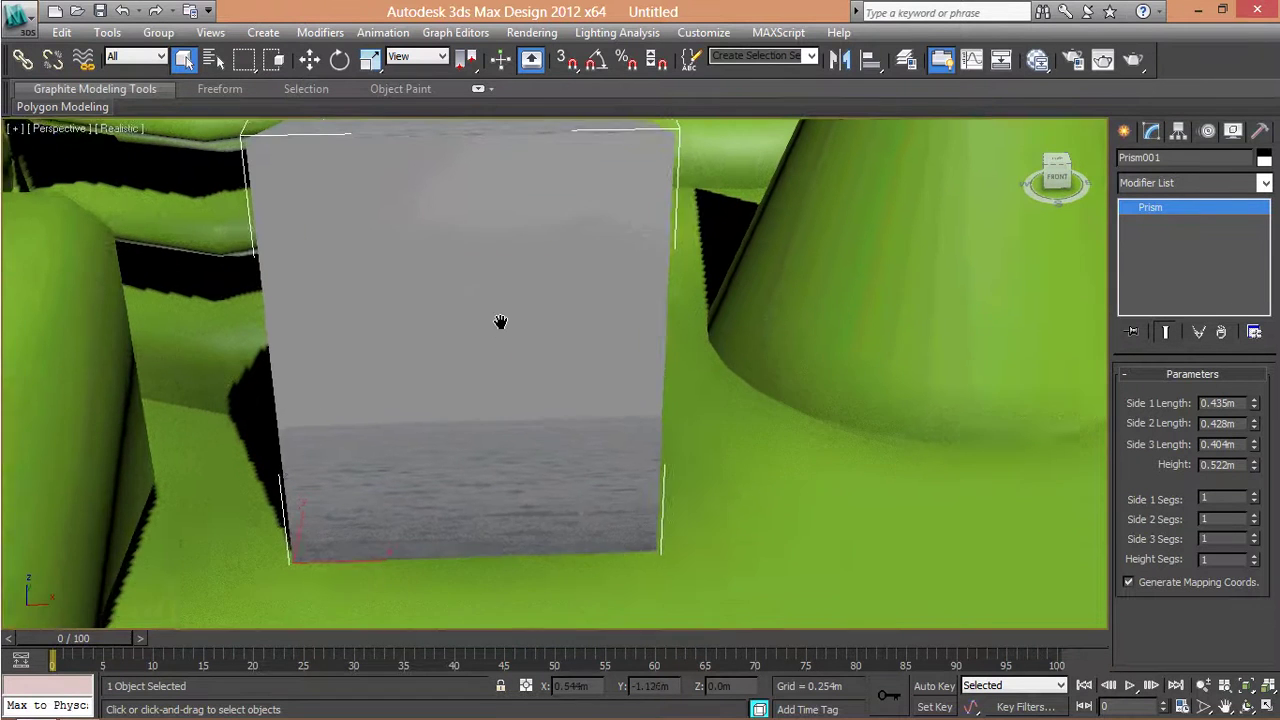
pyautogui.scroll(2, 501, 321)
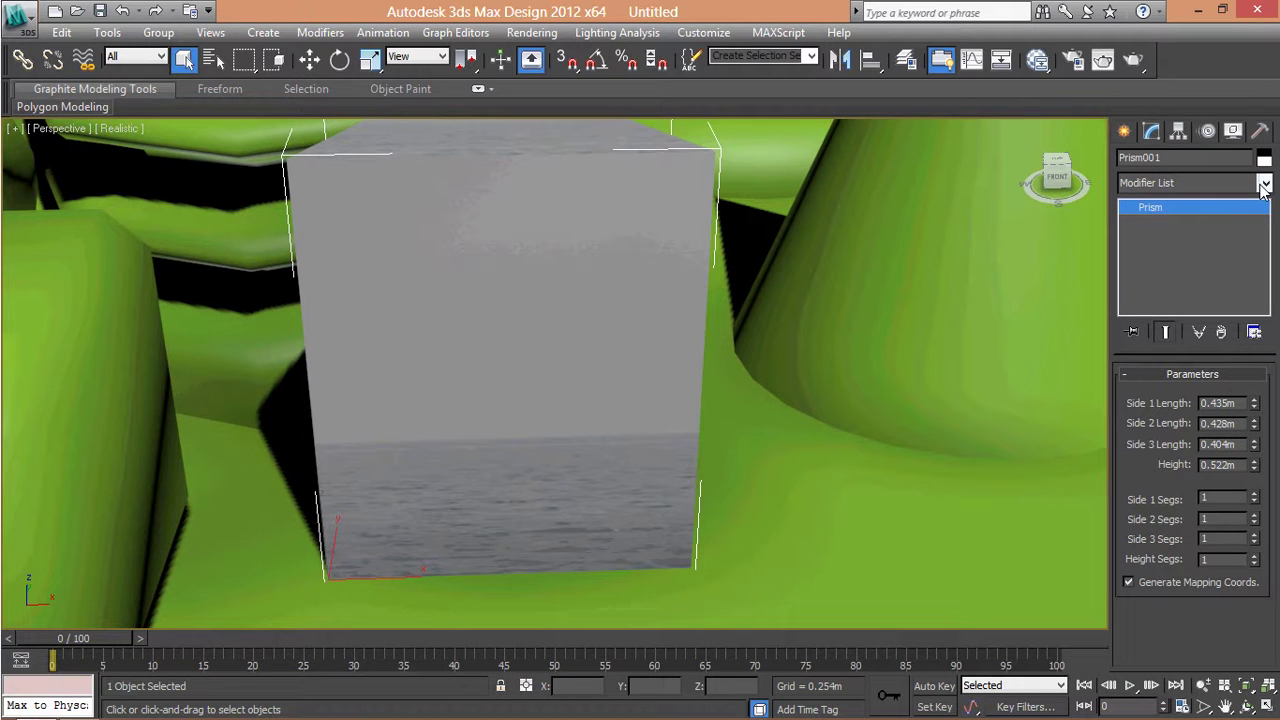
# Add a UVW Map modifier to Prism001 and set it to Box mapping.
pyautogui.click(1264, 184)
pyautogui.scroll(-2, 1190, 400)
pyautogui.scroll(-5, 1198, 467)
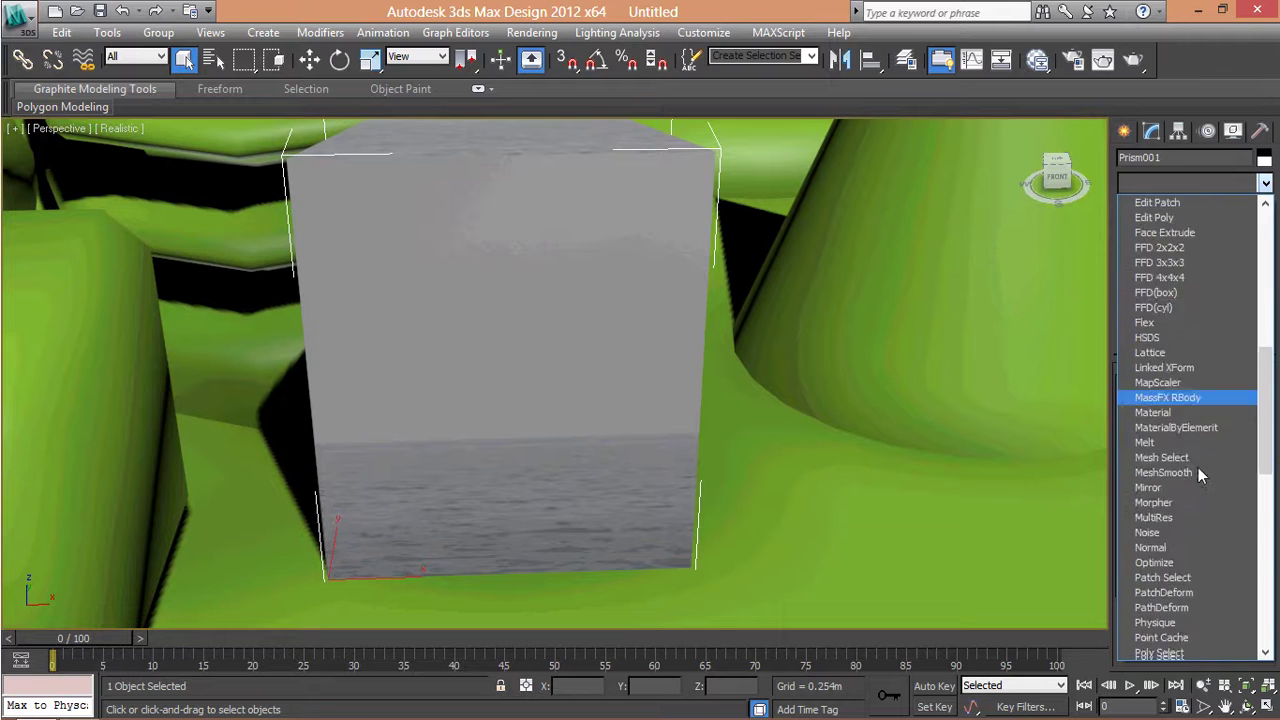
pyautogui.scroll(-5, 1184, 596)
pyautogui.scroll(-5, 1186, 600)
pyautogui.scroll(-1, 1187, 580)
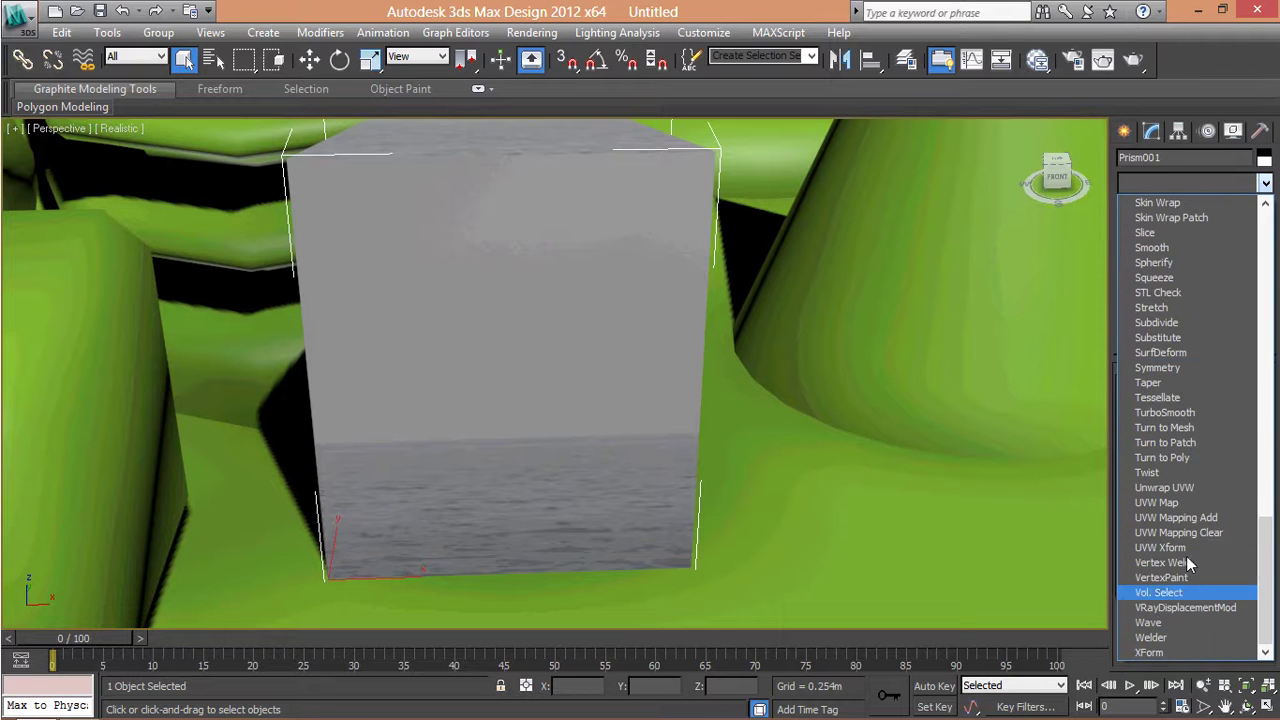
pyautogui.click(1183, 504)
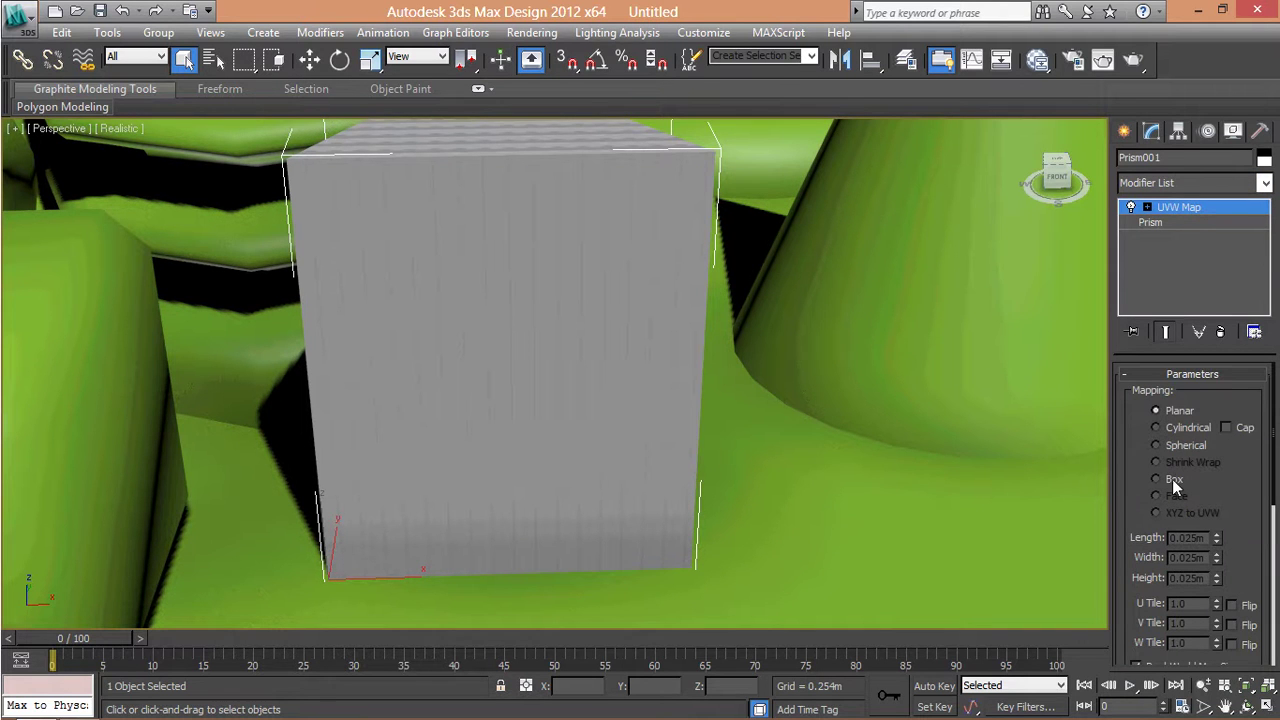
pyautogui.click(1175, 484)
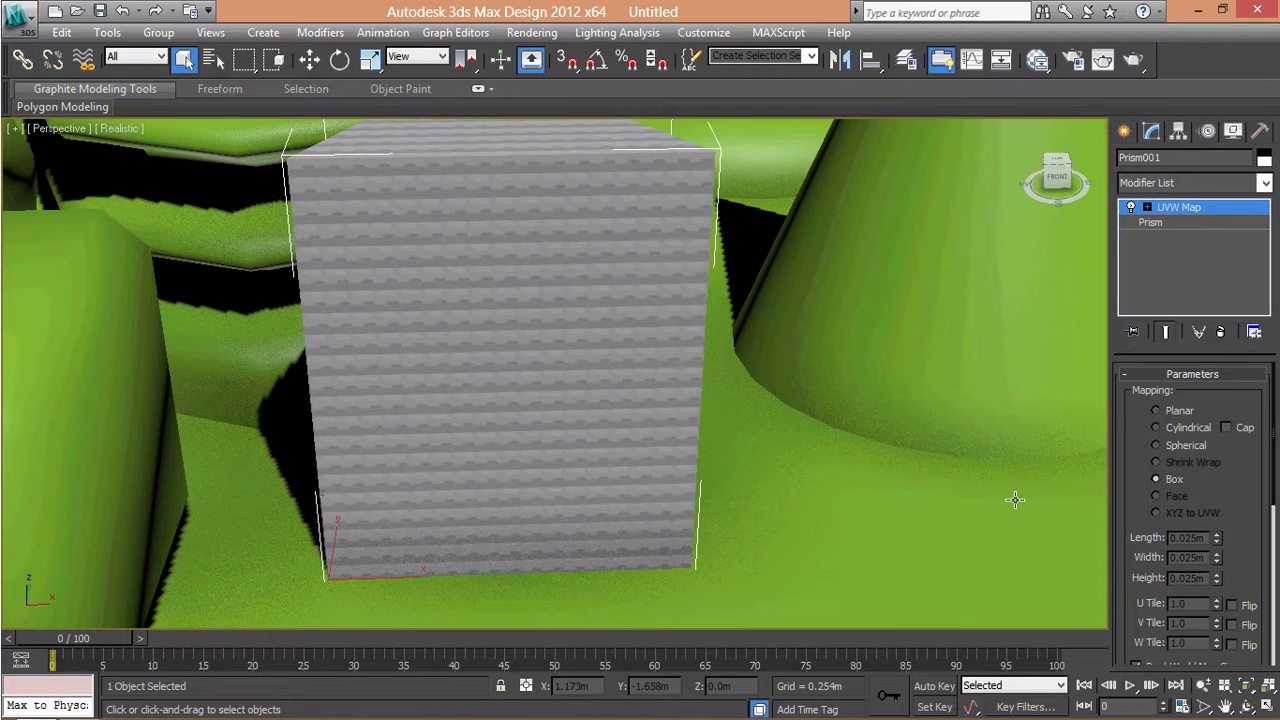
# Switch the UVW mapping to Cylindrical with Cap enabled.
pyautogui.click(1187, 429)
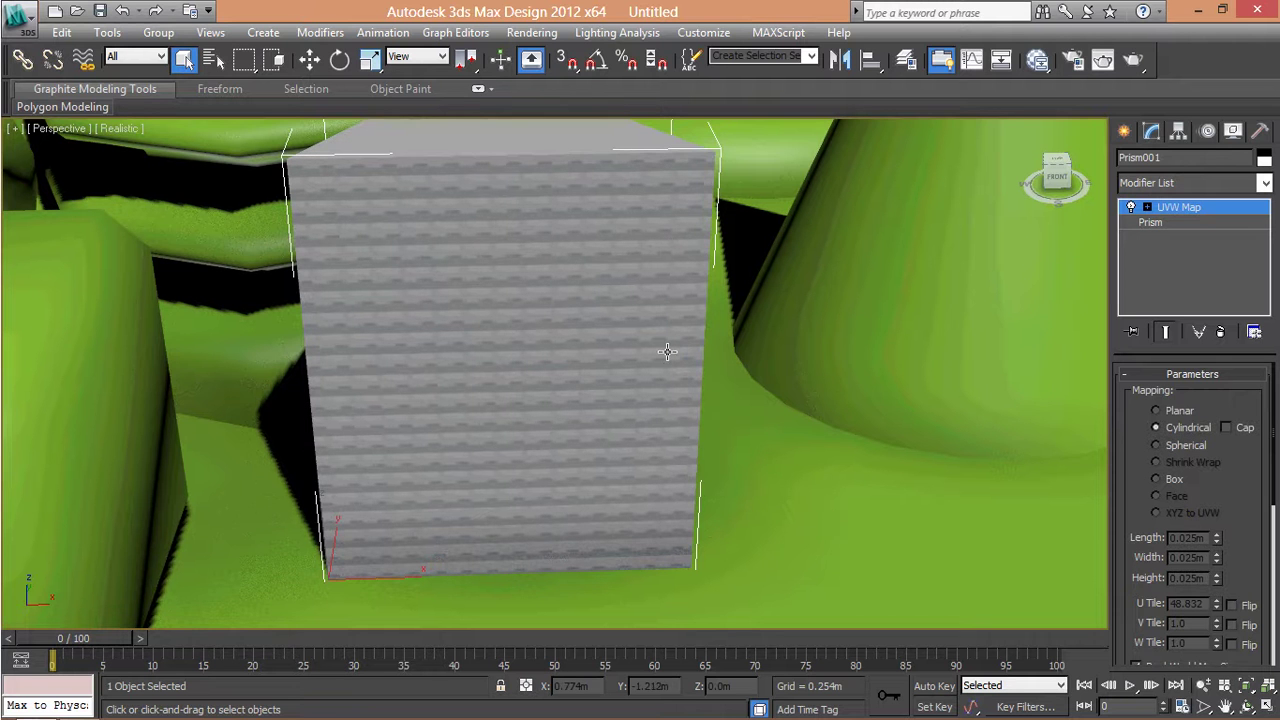
pyautogui.moveTo(667, 351)
pyautogui.keyDown('alt'); pyautogui.mouseDown(button='middle')
pyautogui.moveTo(803, 523)
pyautogui.moveTo(766, 500)
pyautogui.moveTo(780, 505)
pyautogui.mouseUp(button='middle'); pyautogui.keyUp('alt')
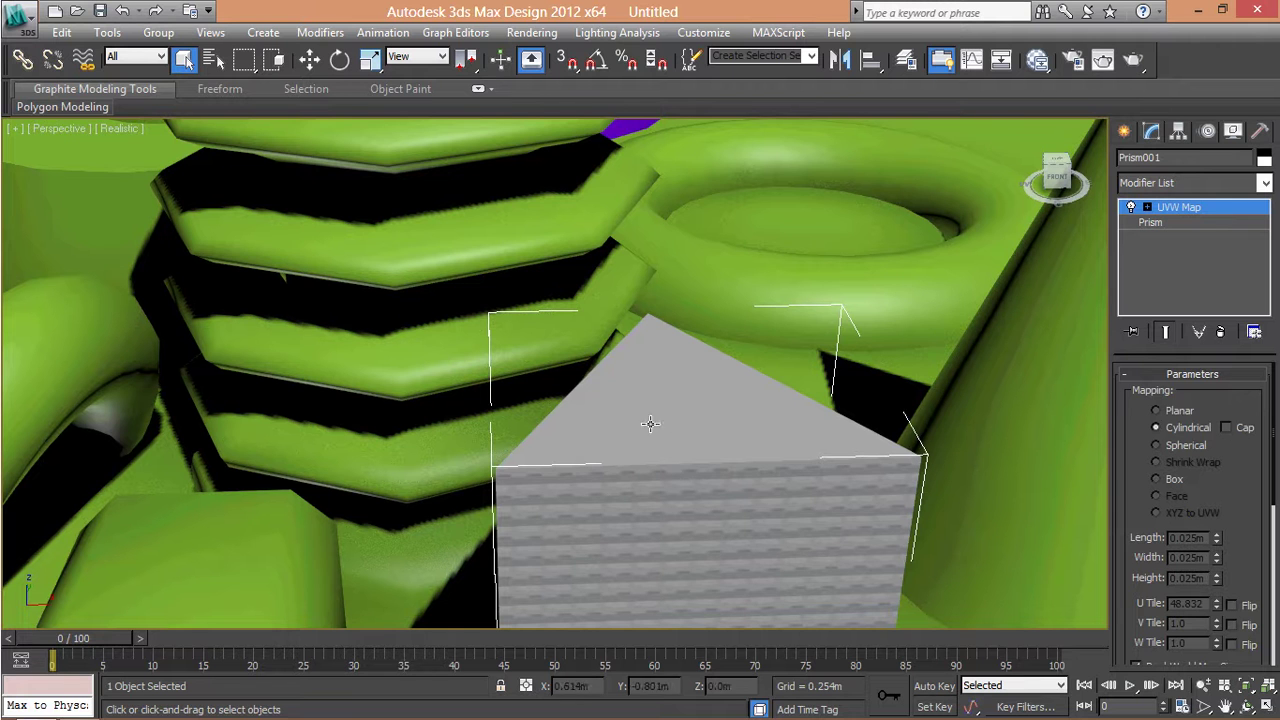
pyautogui.click(1228, 428)
pyautogui.scroll(-3, 680, 431)
pyautogui.scroll(-2, 677, 431)
pyautogui.scroll(-1, 674, 431)
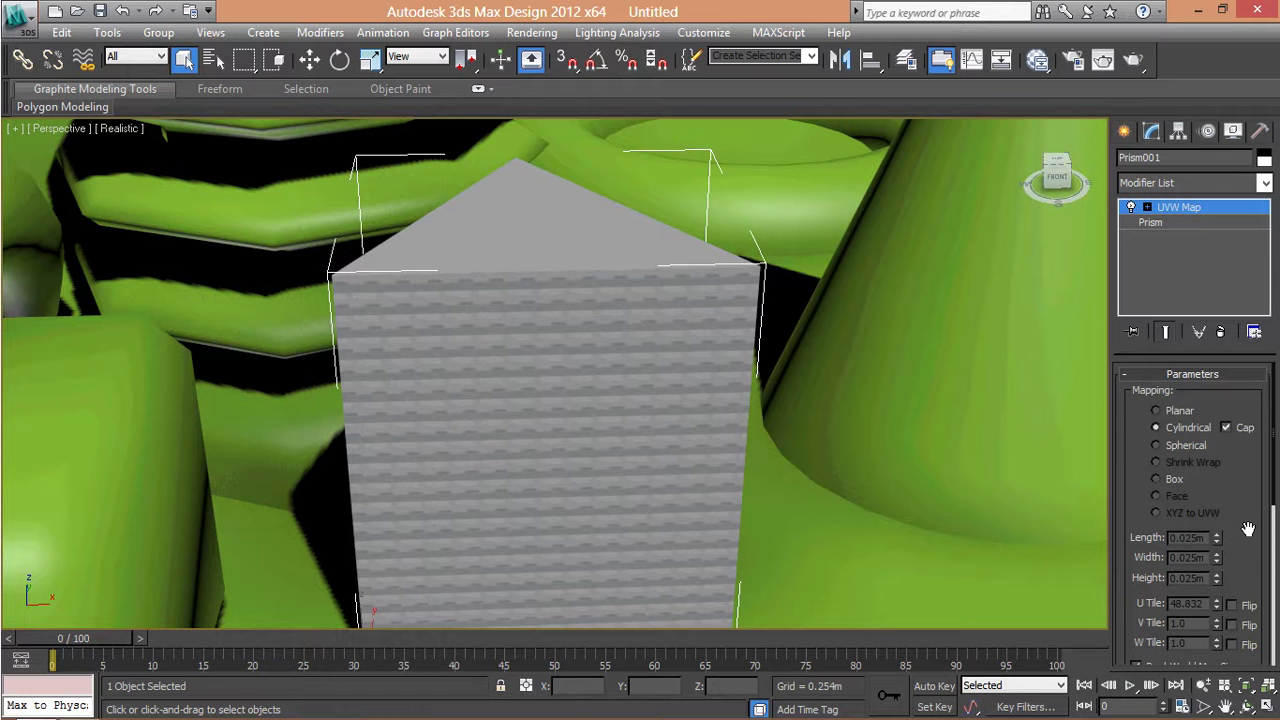
pyautogui.scroll(-2, 1248, 529)
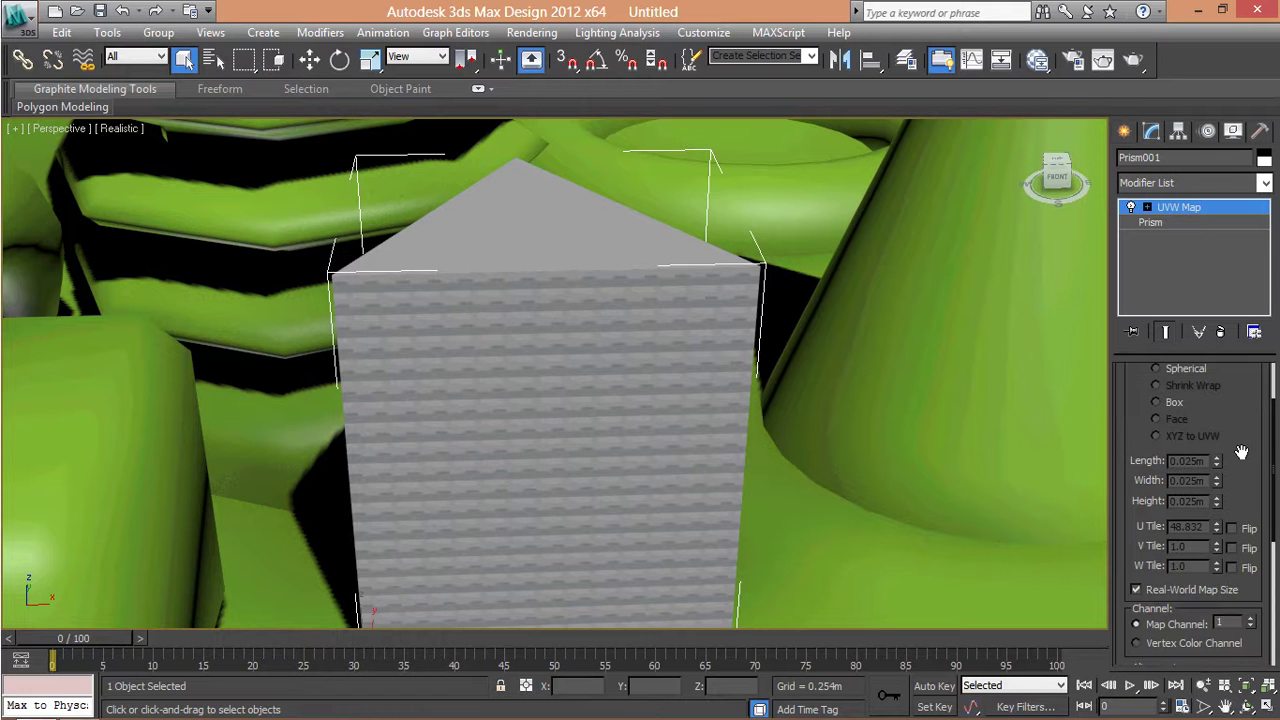
# Turn off Real-World Map Size, try Face, XYZ to UVW and Planar, then settle on Box mapping.
pyautogui.click(1137, 590)
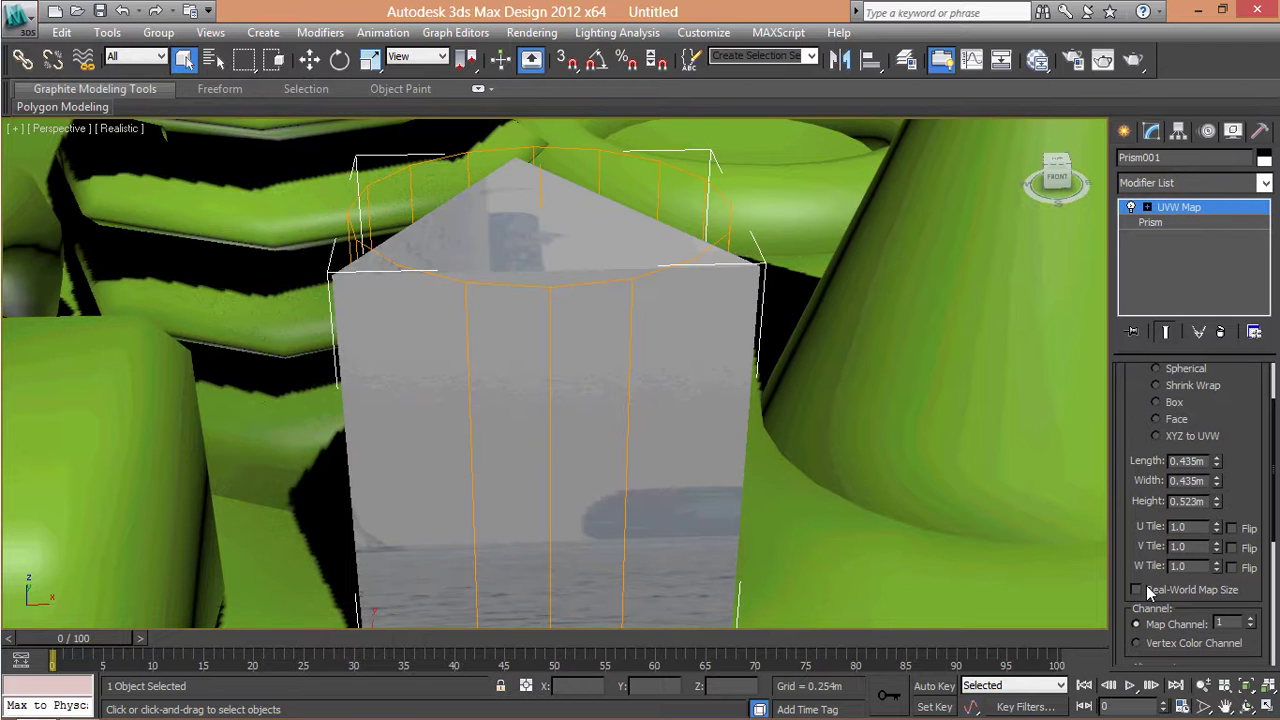
pyautogui.moveTo(628, 486)
pyautogui.keyDown('alt'); pyautogui.mouseDown(button='middle')
pyautogui.moveTo(629, 423)
pyautogui.moveTo(657, 451)
pyautogui.mouseUp(button='middle'); pyautogui.keyUp('alt')
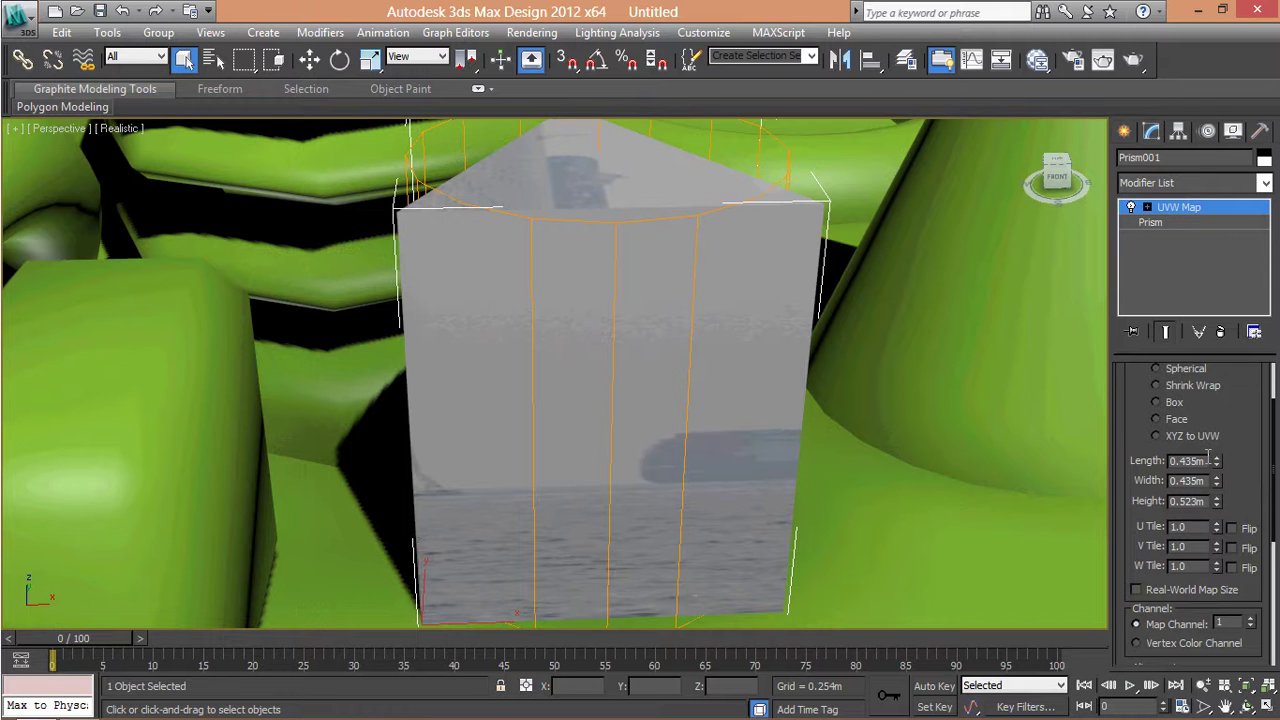
pyautogui.click(1205, 460)
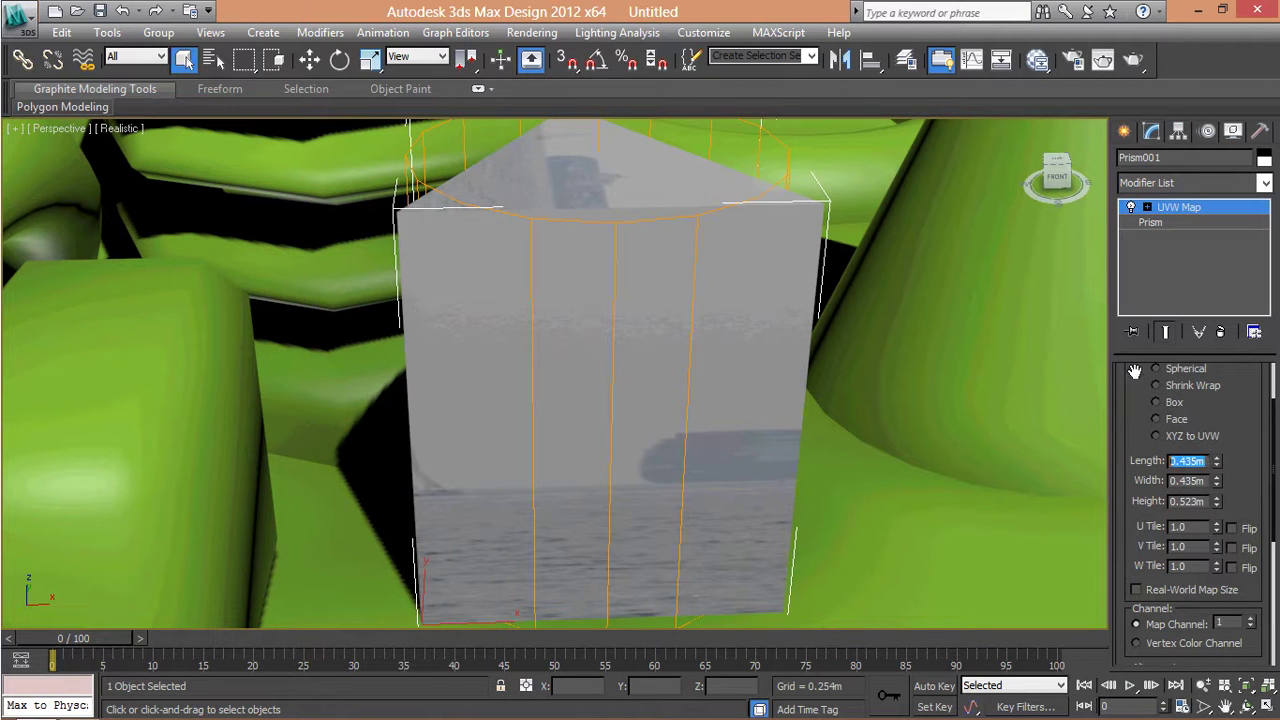
pyautogui.click(1175, 420)
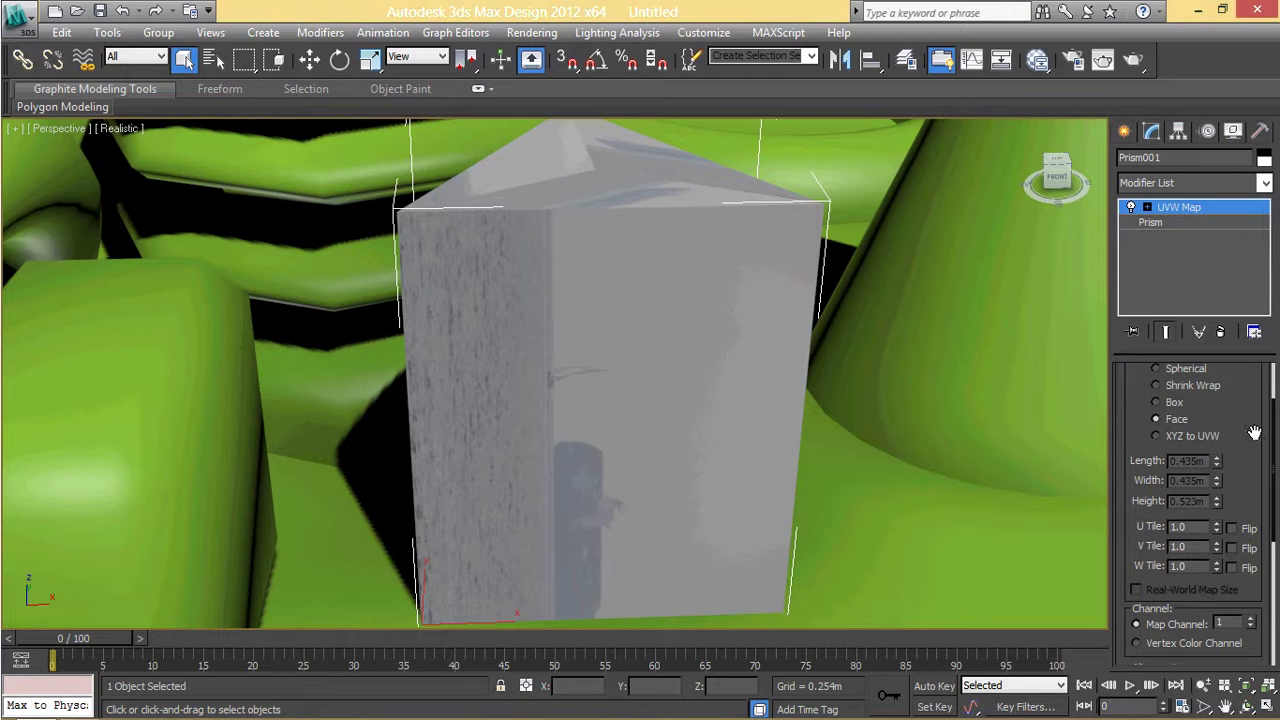
pyautogui.moveTo(1254, 433); pyautogui.dragTo(1249, 487)
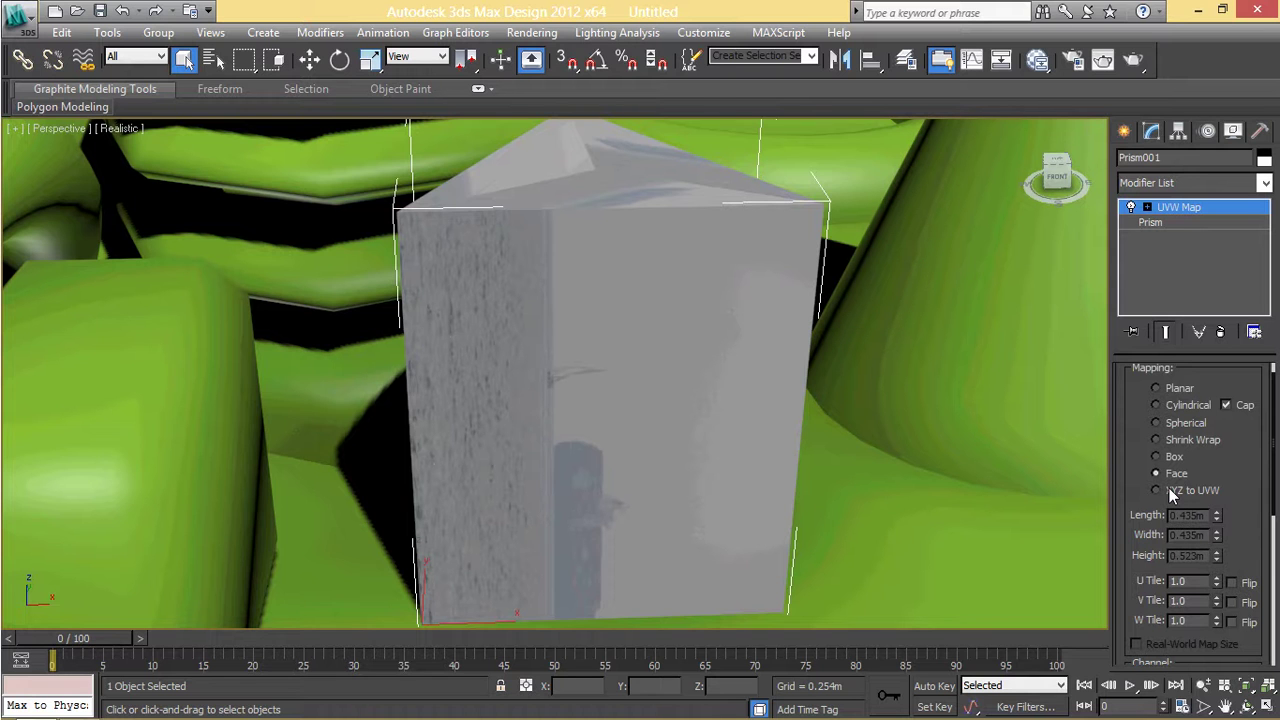
pyautogui.click(1172, 490)
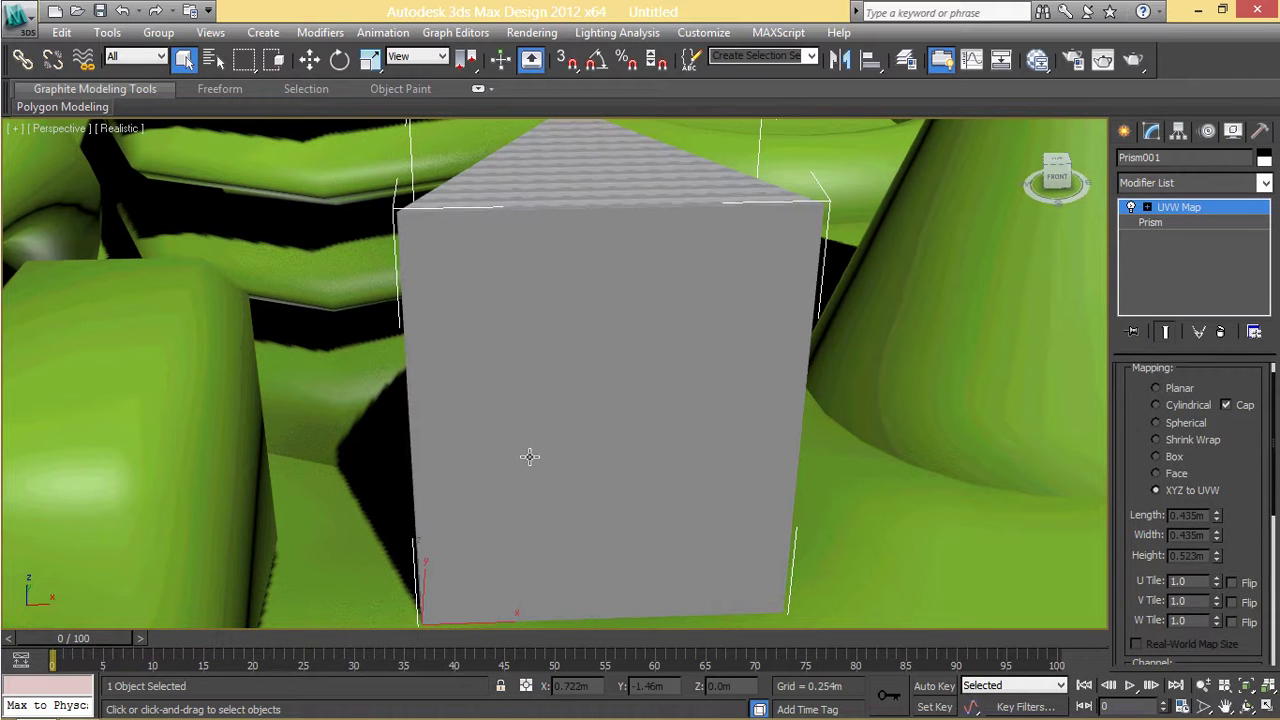
pyautogui.click(1175, 389)
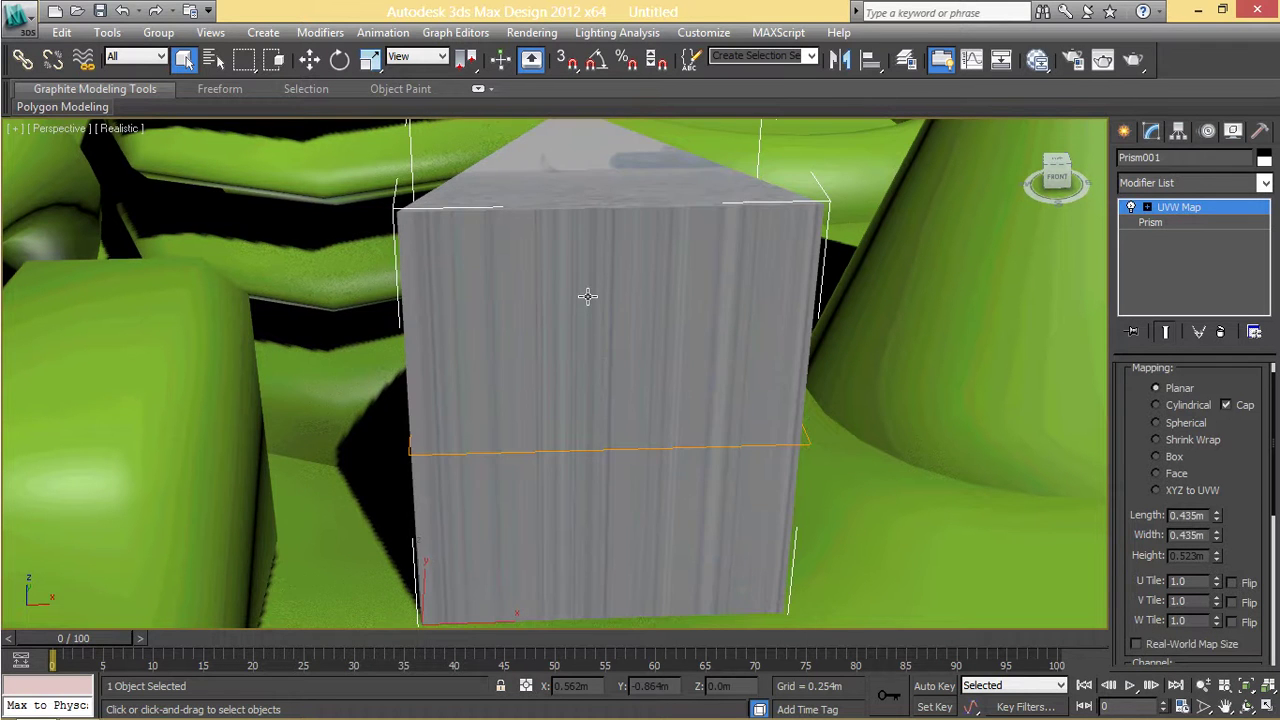
pyautogui.keyDown('alt'); pyautogui.moveTo(587, 296); pyautogui.dragTo(605, 307, button='middle'); pyautogui.keyUp('alt')
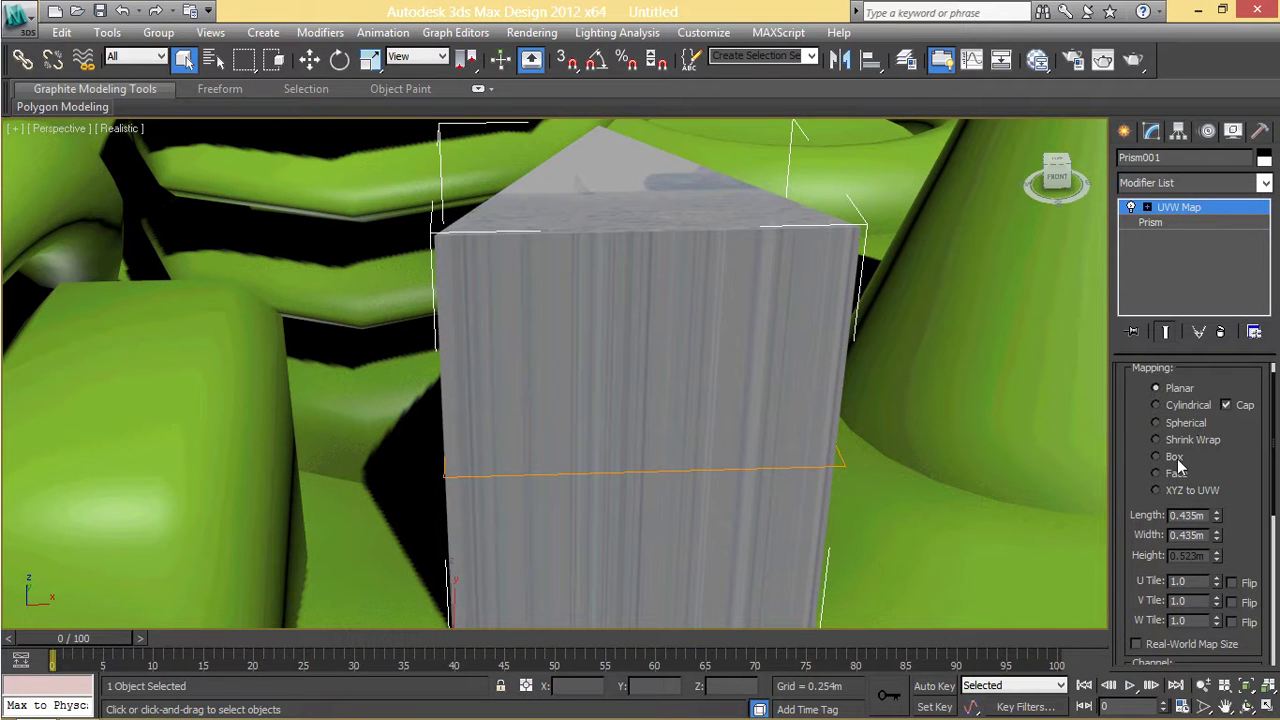
pyautogui.click(1178, 460)
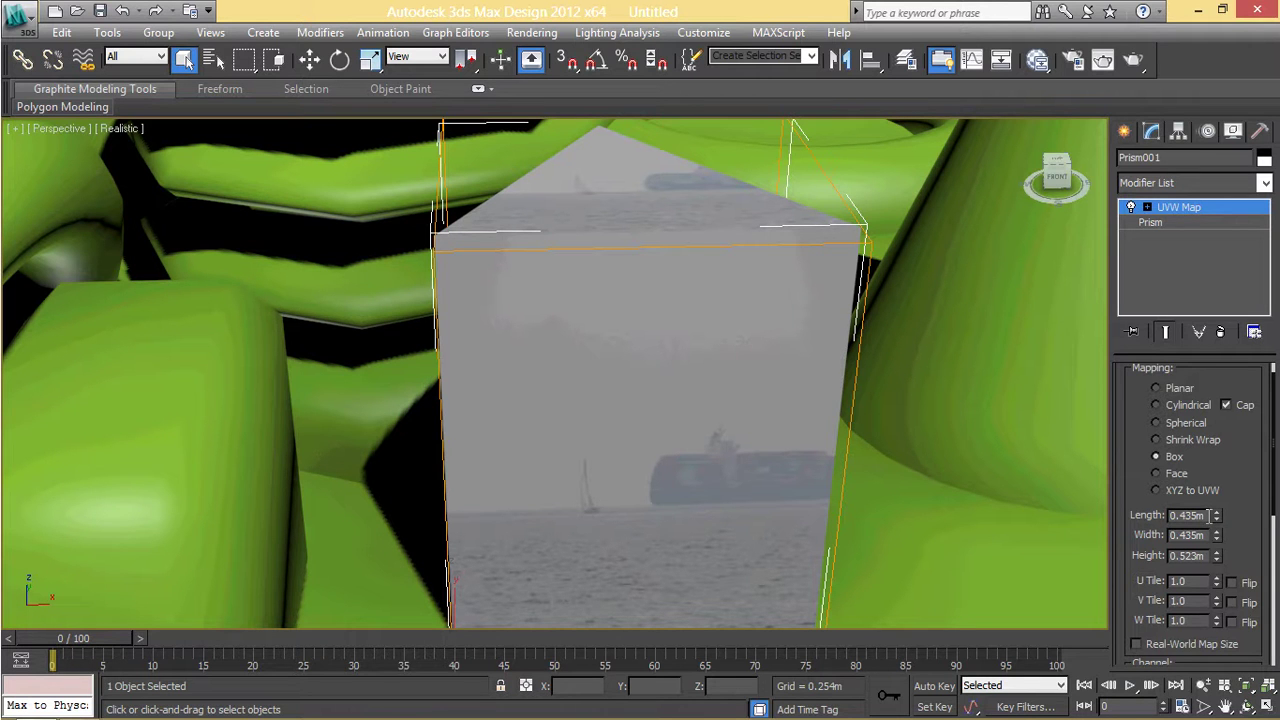
# Set the UVW Map Length, Width and Height to 0.2 m.
pyautogui.doubleClick(1190, 515)
pyautogui.write('0.2')
pyautogui.press('Tab')
pyautogui.write('0.2')
pyautogui.press('Tab')
pyautogui.write('0.2')
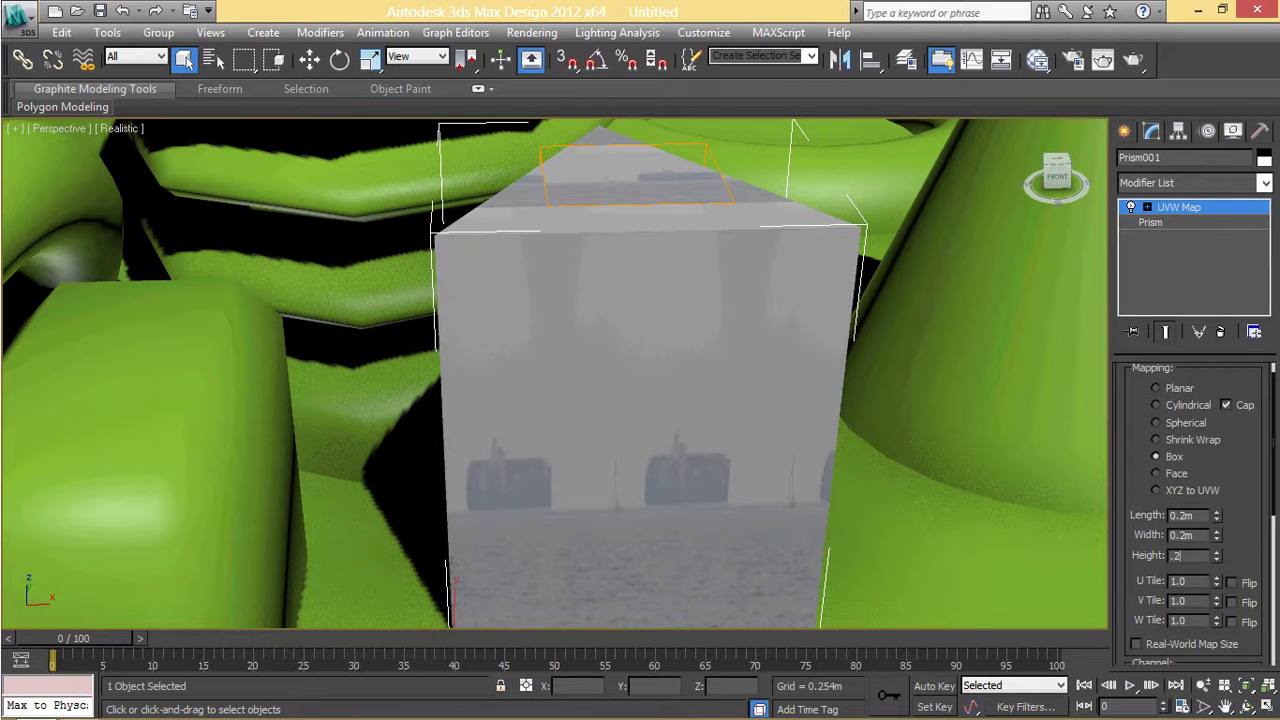
pyautogui.press('Tab')
# Reduce Length, Width and Height to 0.1 m and zoom out to frame the scene.
pyautogui.write('0.1')
pyautogui.press('Tab')
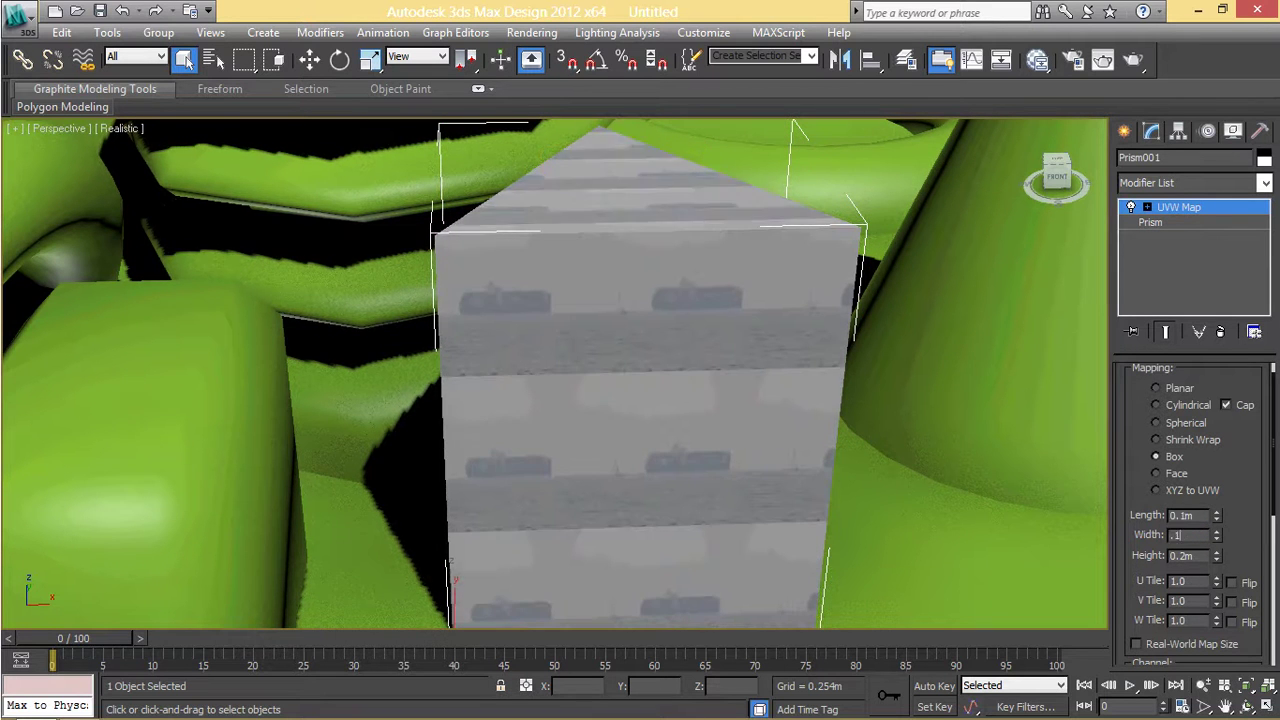
pyautogui.write('0.1')
pyautogui.press('Tab')
pyautogui.write('0.1')
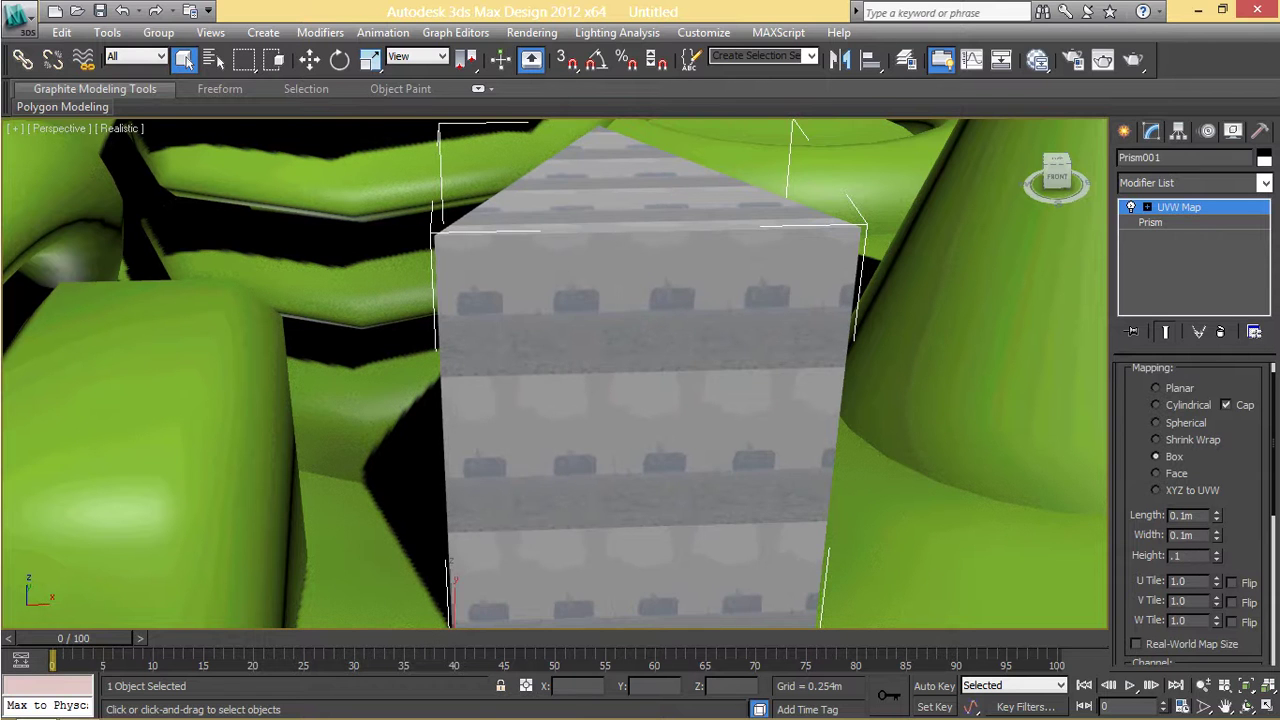
pyautogui.press('Return')
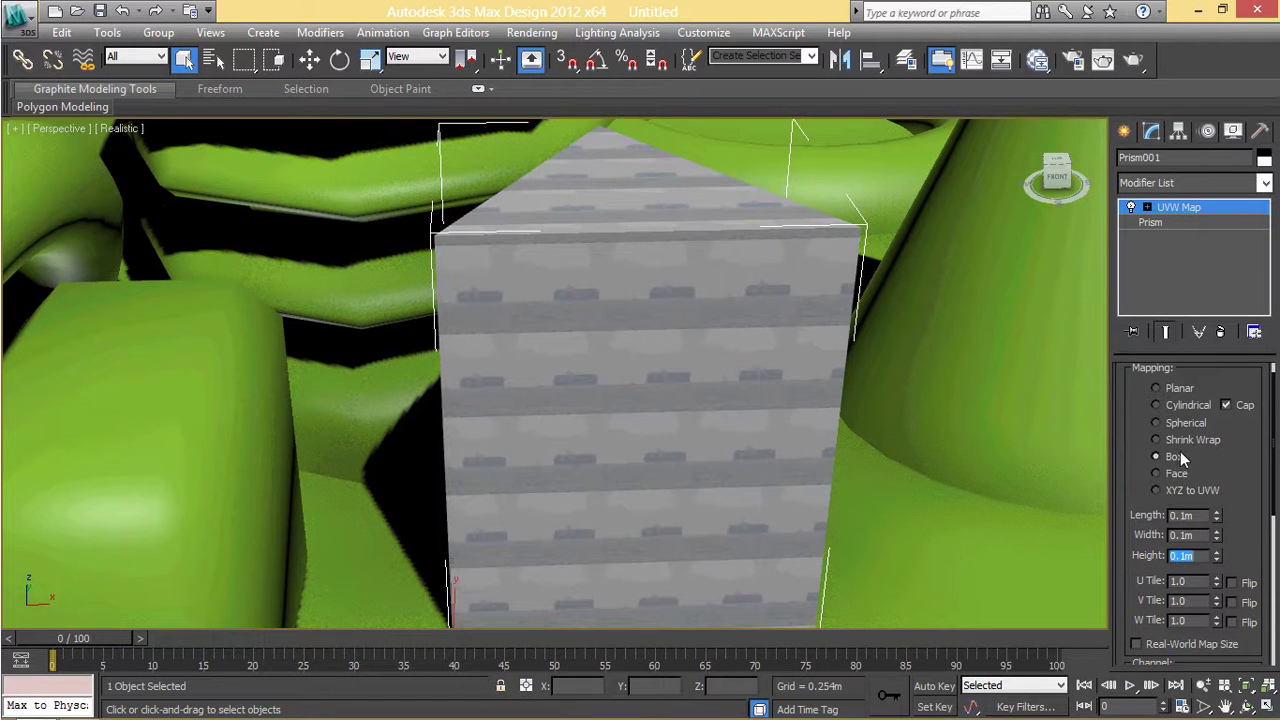
pyautogui.scroll(-5, 1001, 486)
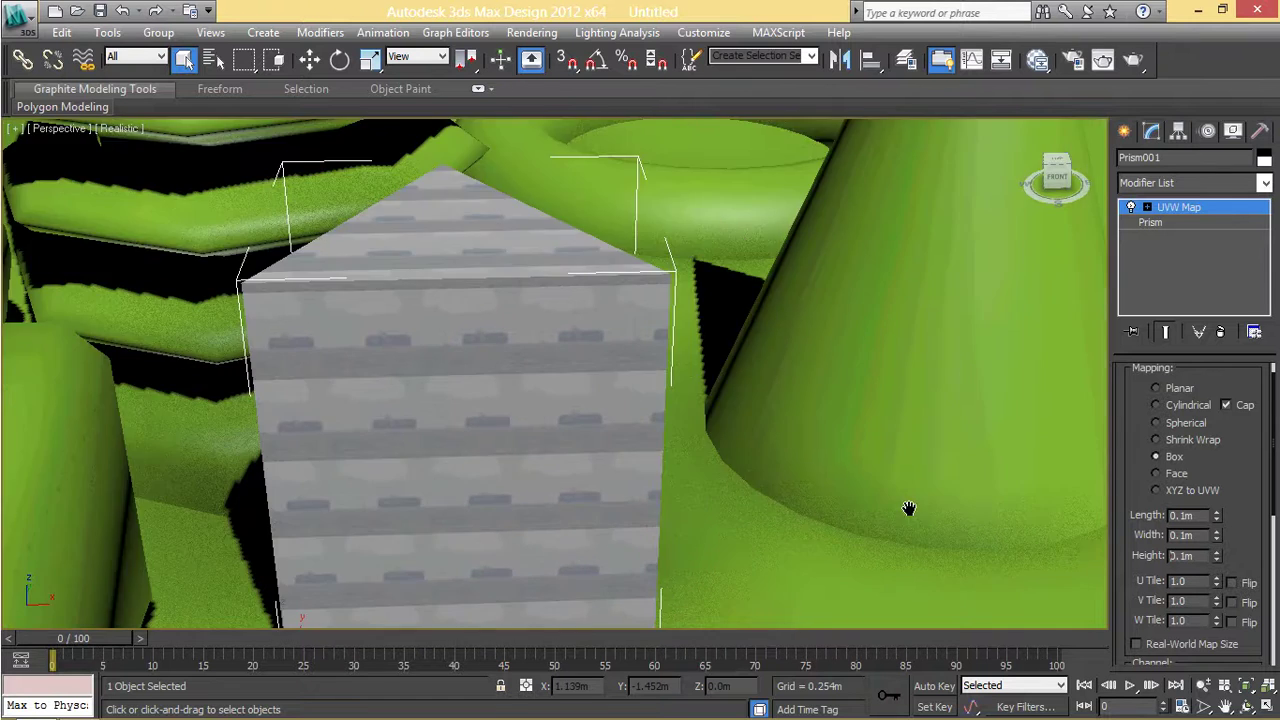
pyautogui.scroll(-5, 908, 509)
pyautogui.scroll(5, 682, 434)
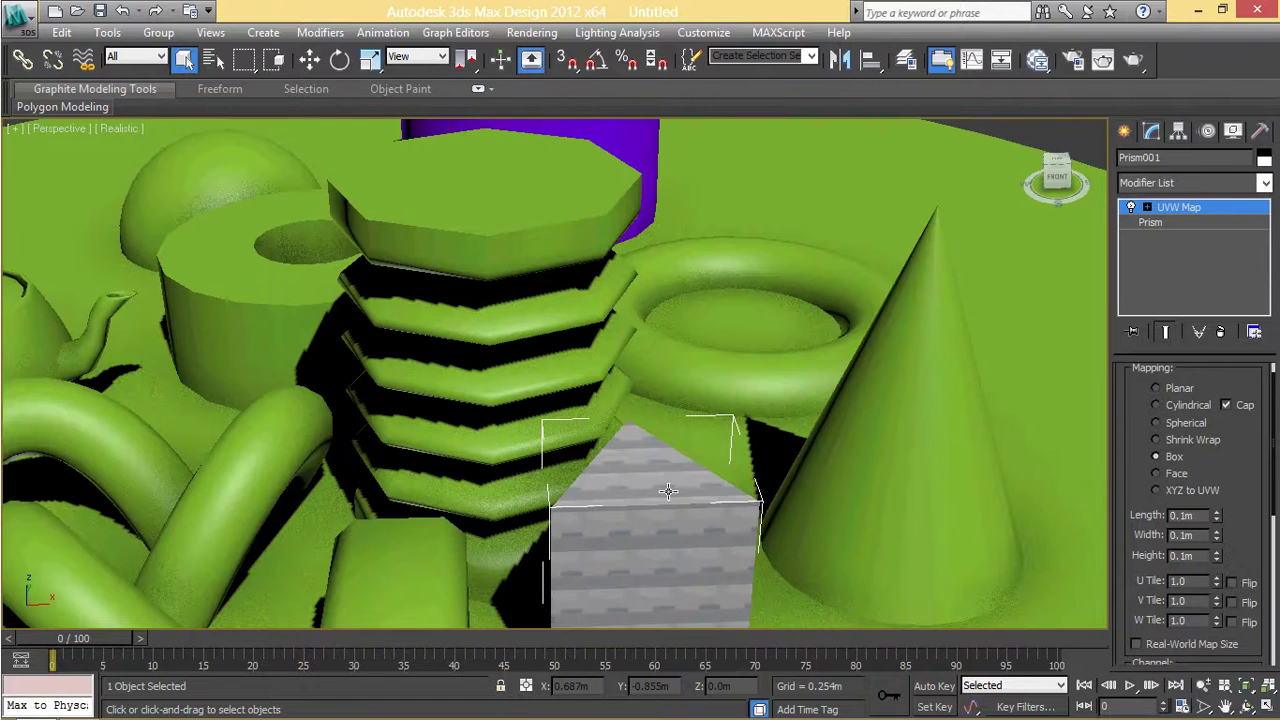
pyautogui.scroll(-2, 669, 490)
pyautogui.moveTo(797, 500)
pyautogui.mouseDown(button='middle')
pyautogui.moveTo(808, 506)
pyautogui.moveTo(790, 505)
pyautogui.mouseUp(button='middle')
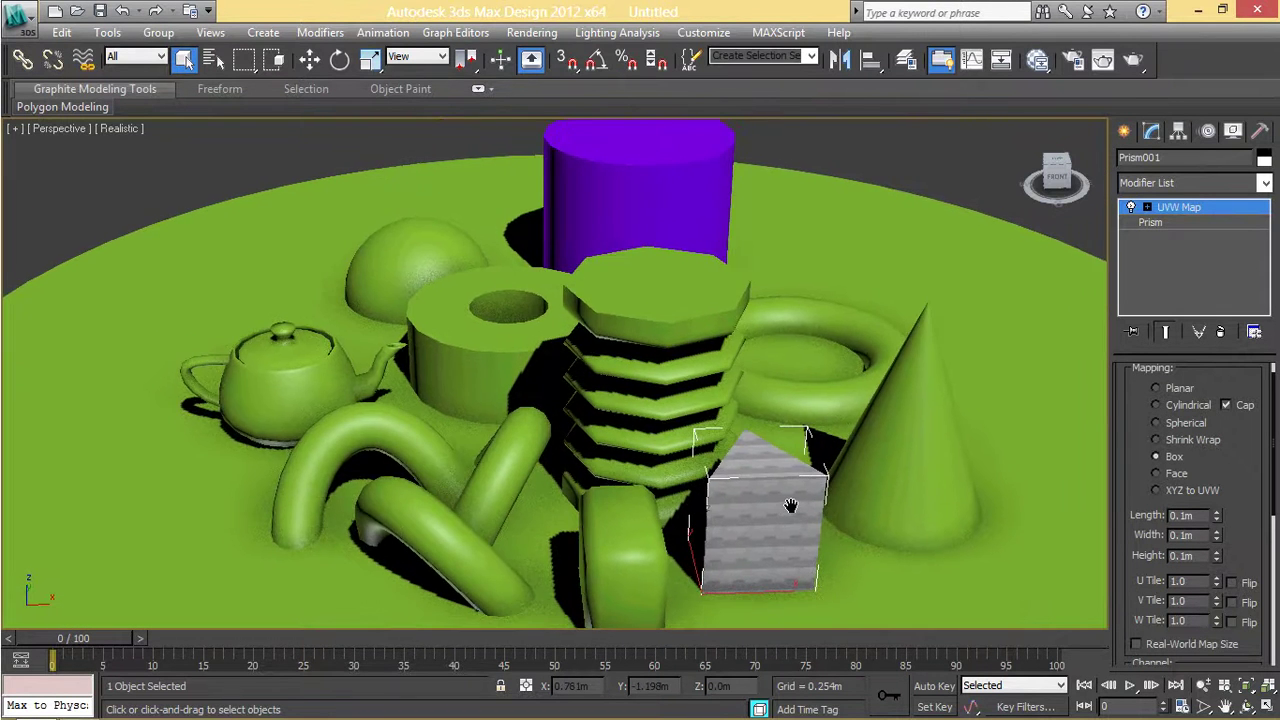
# Deselect the prism and start a production render of the perspective view.
pyautogui.click(937, 180)
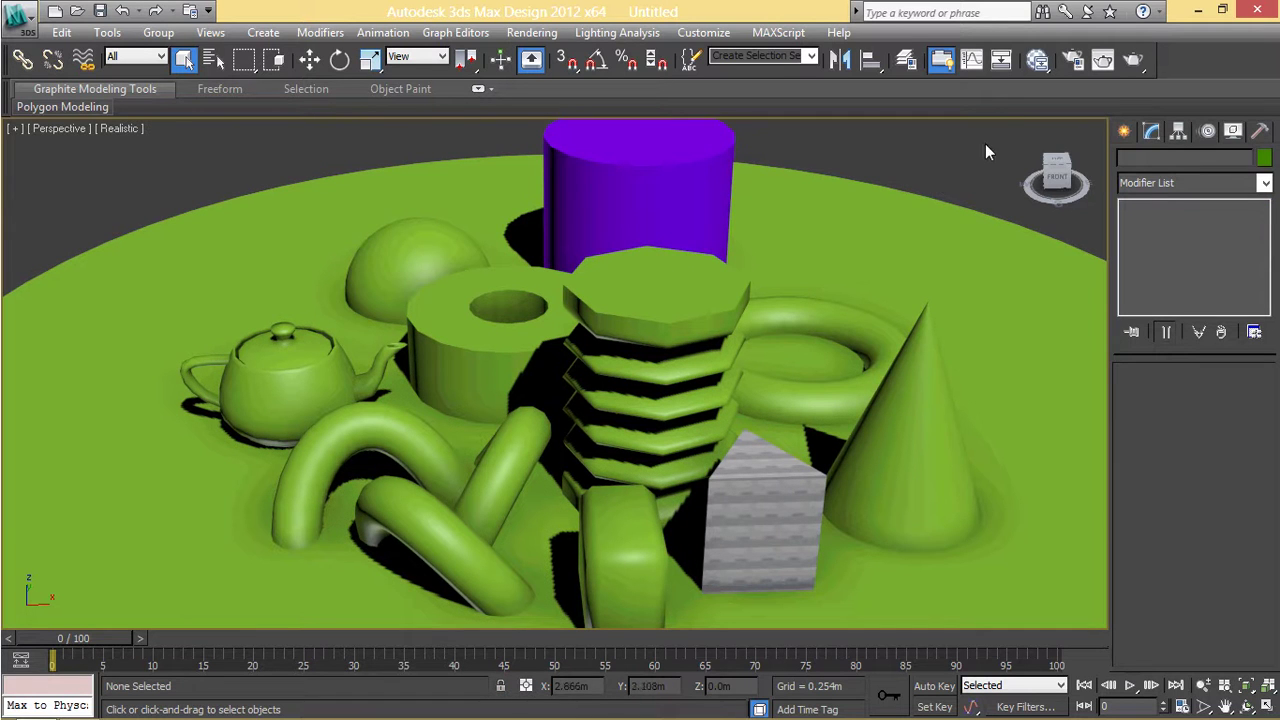
pyautogui.click(1134, 62)
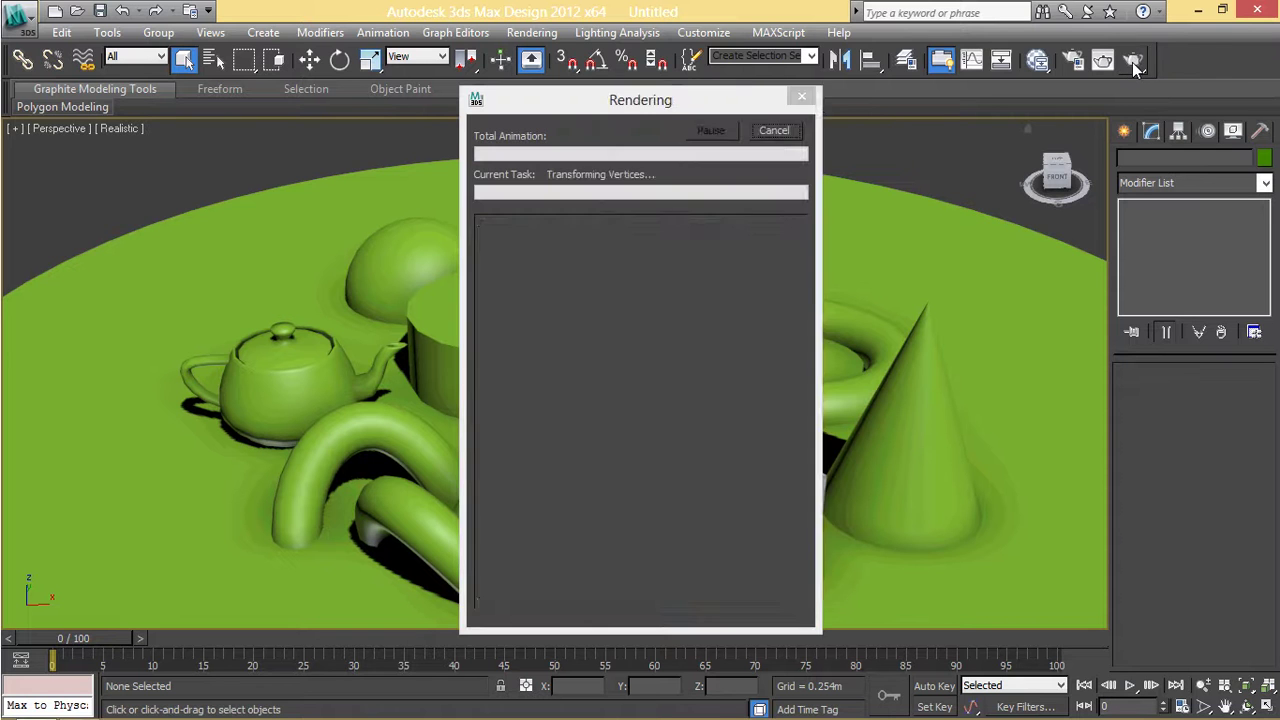